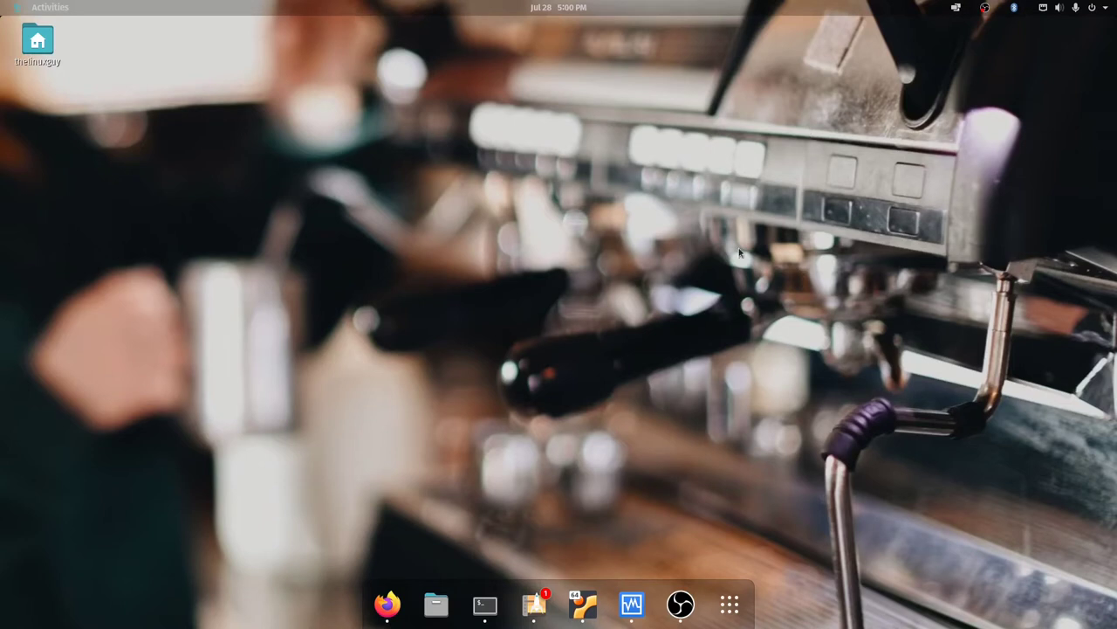
# Open the terminal, recall the command sudo tasksel install xubuntu-desktop without running it, and clear the screen.
pyautogui.click(486, 605)
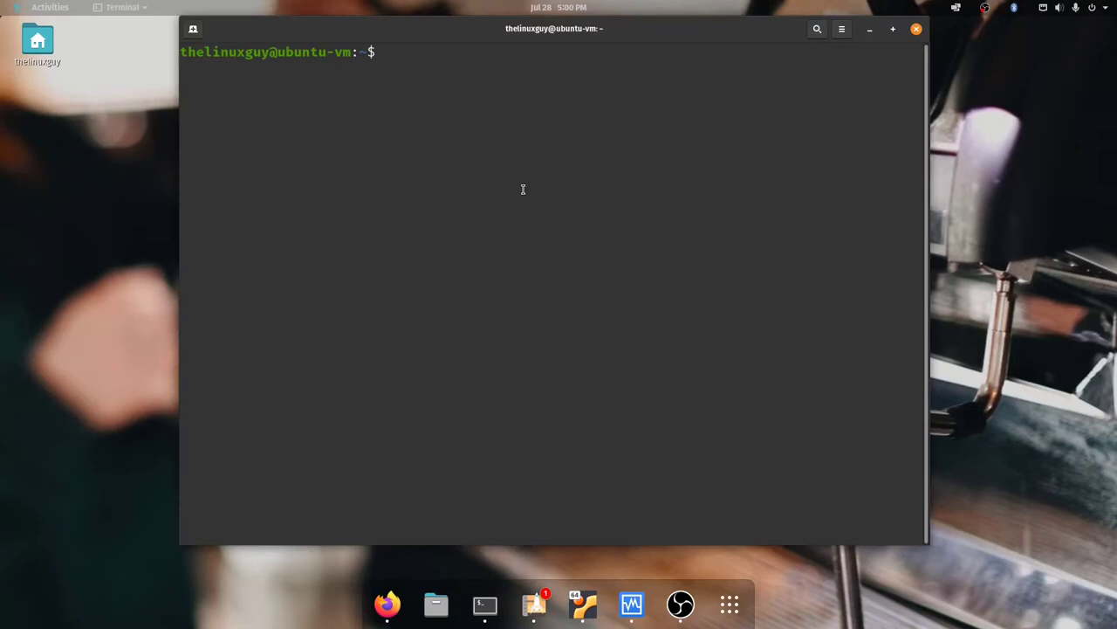
pyautogui.write('clear')
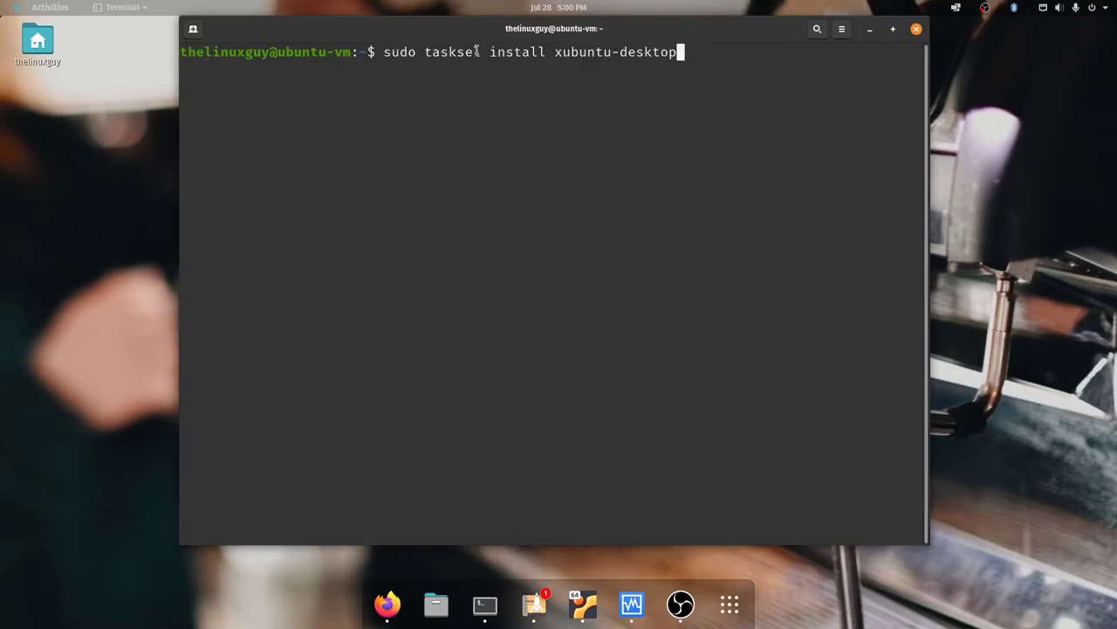
pyautogui.moveTo(383, 52); pyautogui.dragTo(672, 56)
pyautogui.click(763, 89)
pyautogui.press('Up')
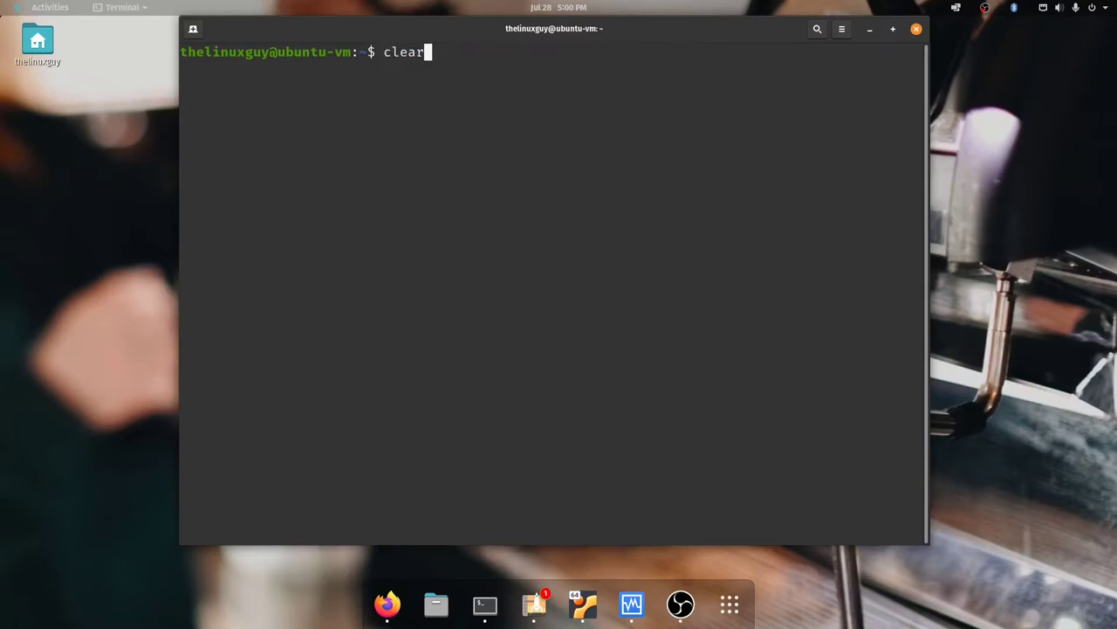
pyautogui.press('Return')
# Switch to Firefox and open the Ubuntu GNU/Linux package repository instructions from the X2Go download page.
pyautogui.click(388, 603)
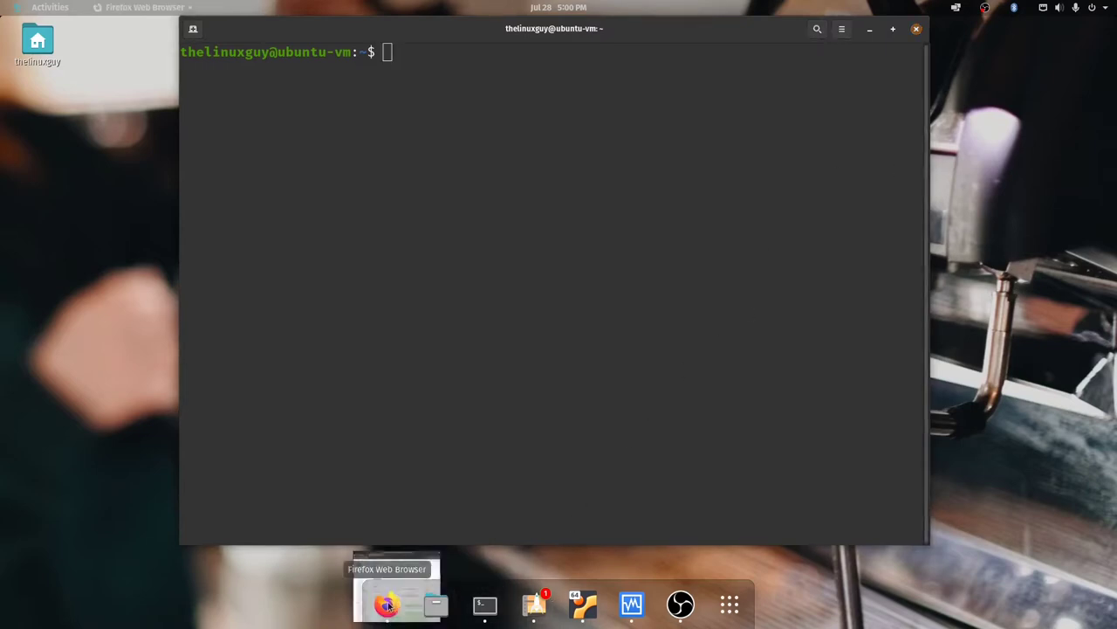
pyautogui.click(229, 50)
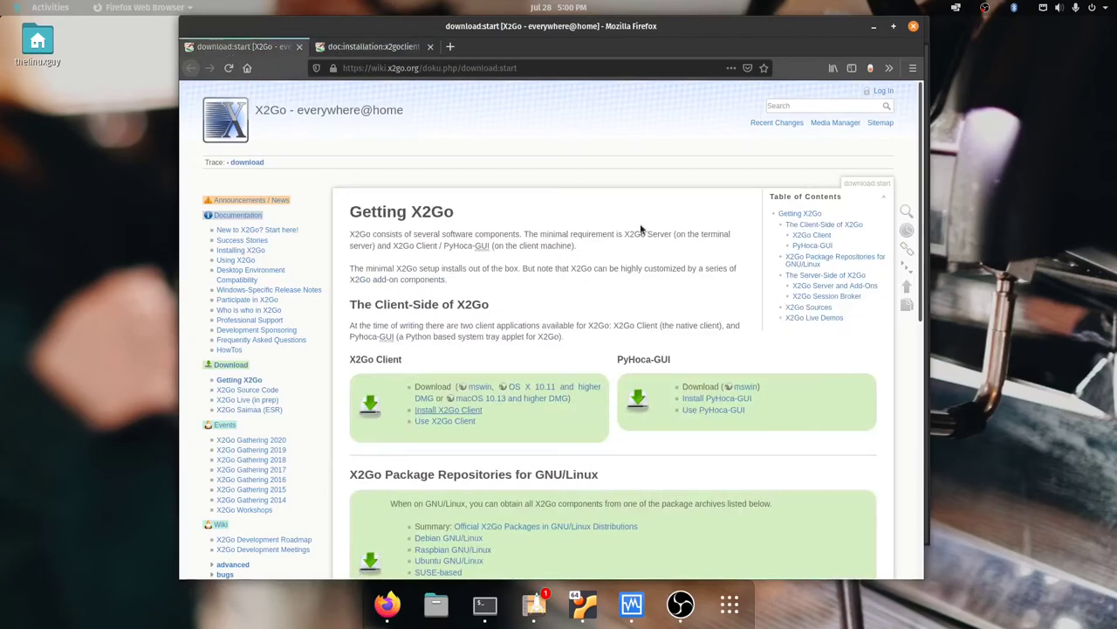
pyautogui.scroll(-3, 642, 229)
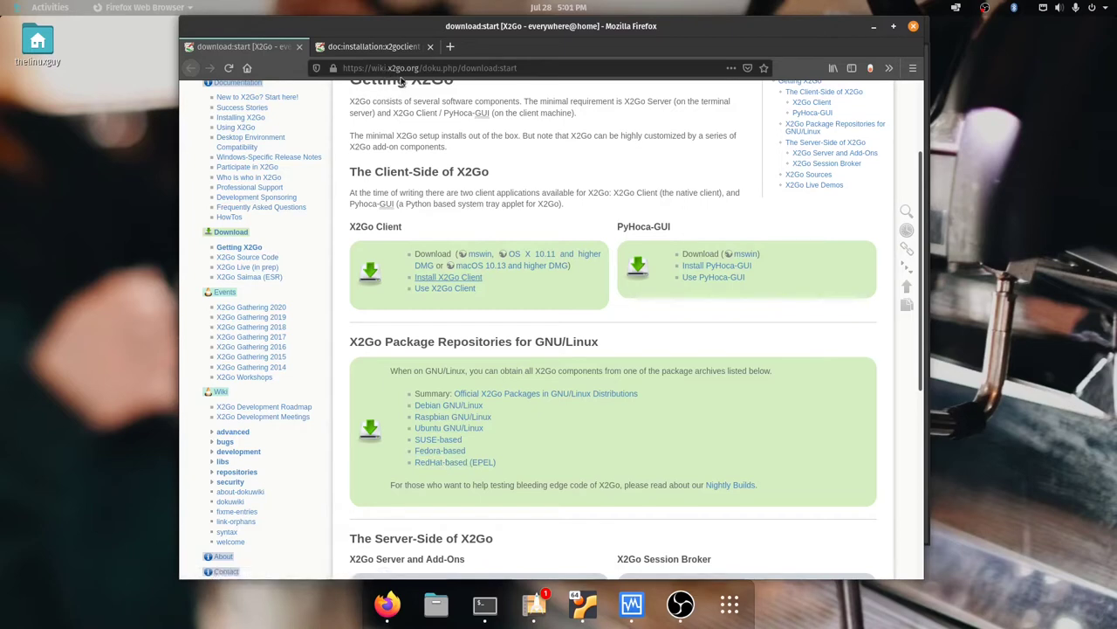
pyautogui.click(448, 428)
pyautogui.scroll(-3, 732, 349)
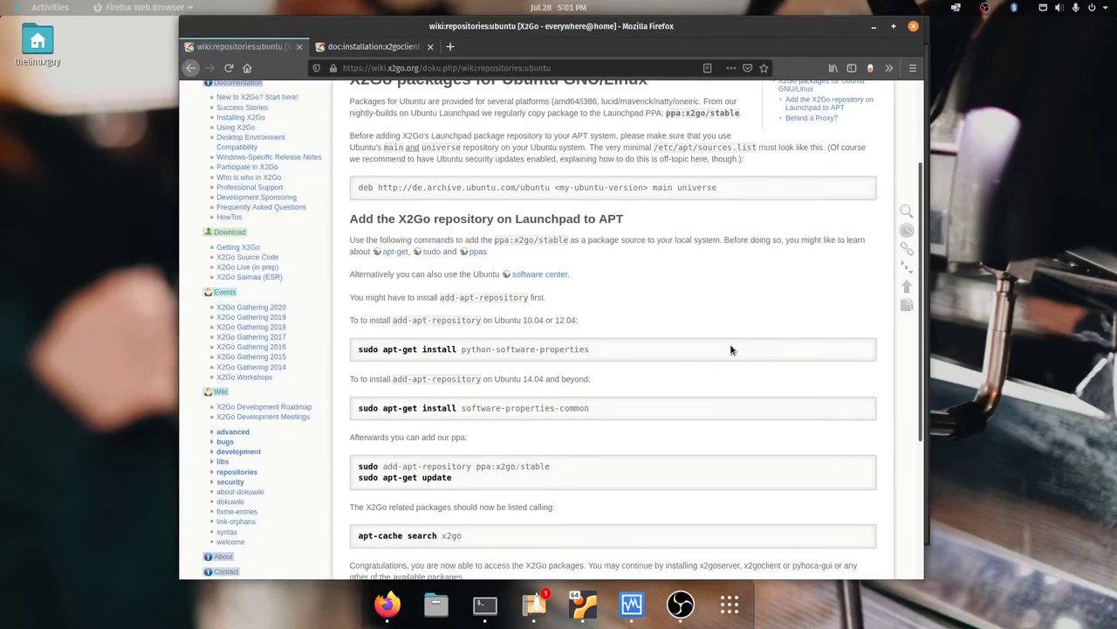
pyautogui.scroll(-2, 732, 349)
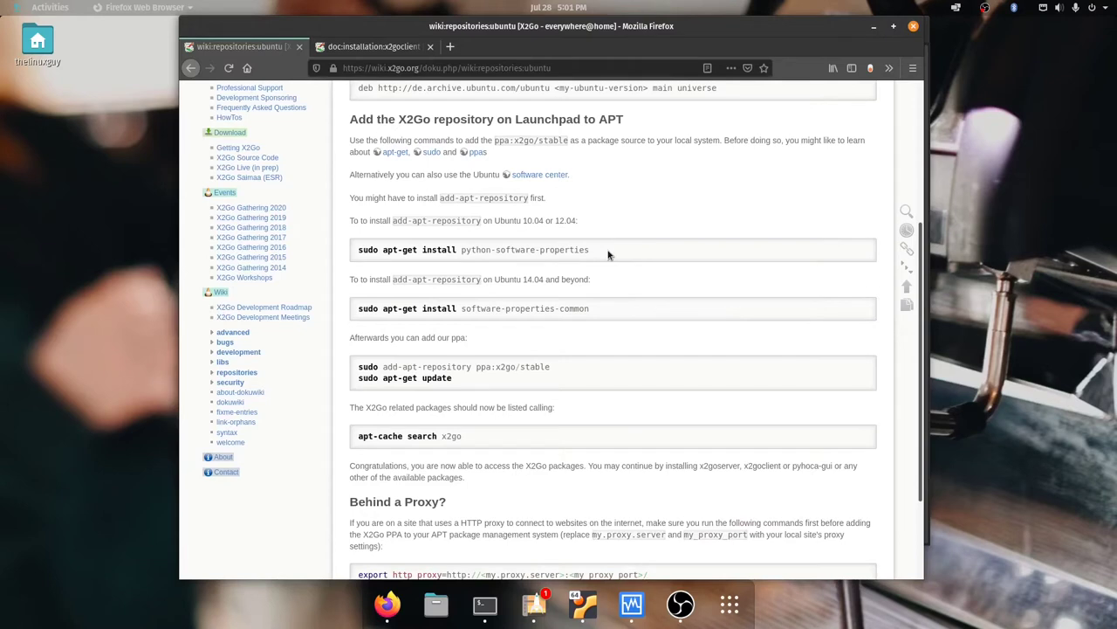
# Examine the add-apt-repository prerequisite commands for Ubuntu 10.04 or 12.04 and for 14.04 and beyond.
pyautogui.moveTo(581, 221); pyautogui.dragTo(492, 220)
pyautogui.moveTo(593, 252); pyautogui.dragTo(378, 251)
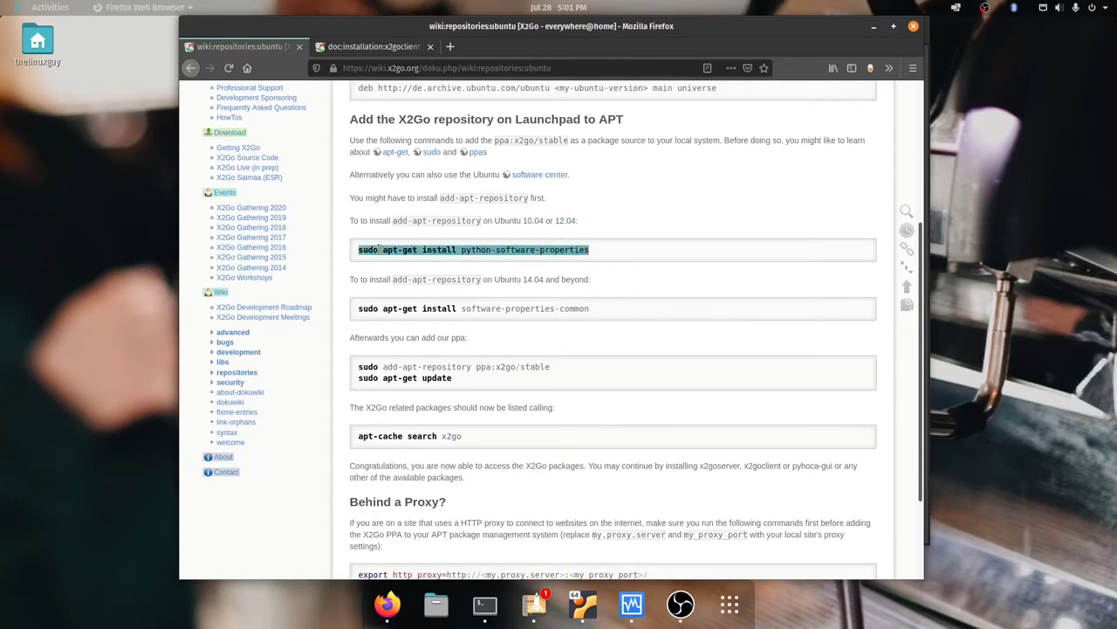
pyautogui.click(524, 296)
pyautogui.moveTo(586, 281); pyautogui.dragTo(408, 281)
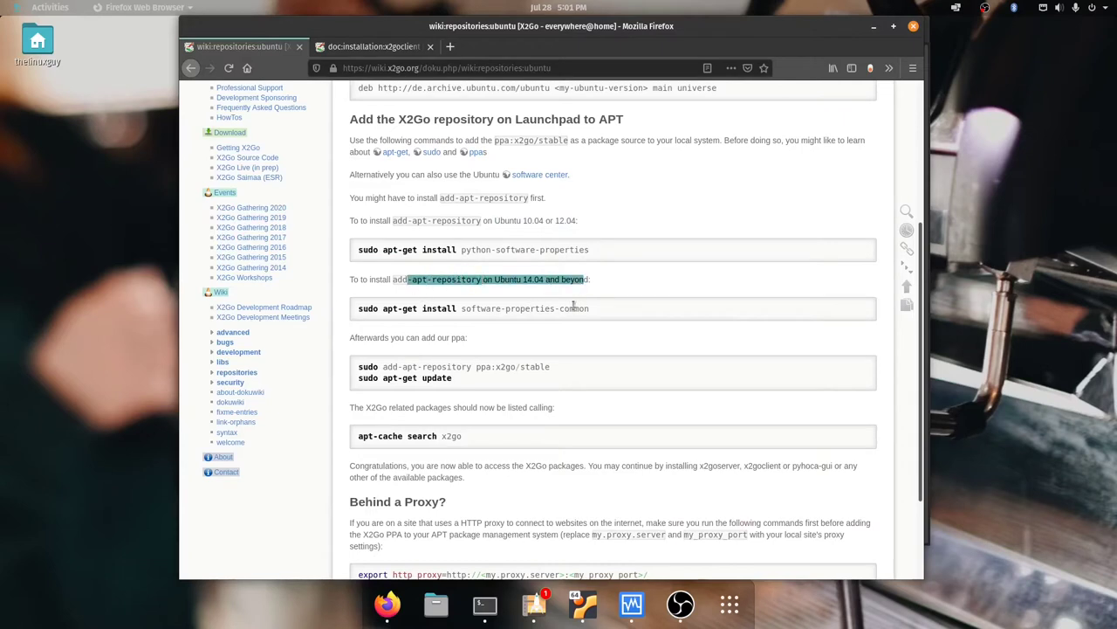
pyautogui.moveTo(591, 309); pyautogui.dragTo(408, 309)
pyautogui.click(476, 351)
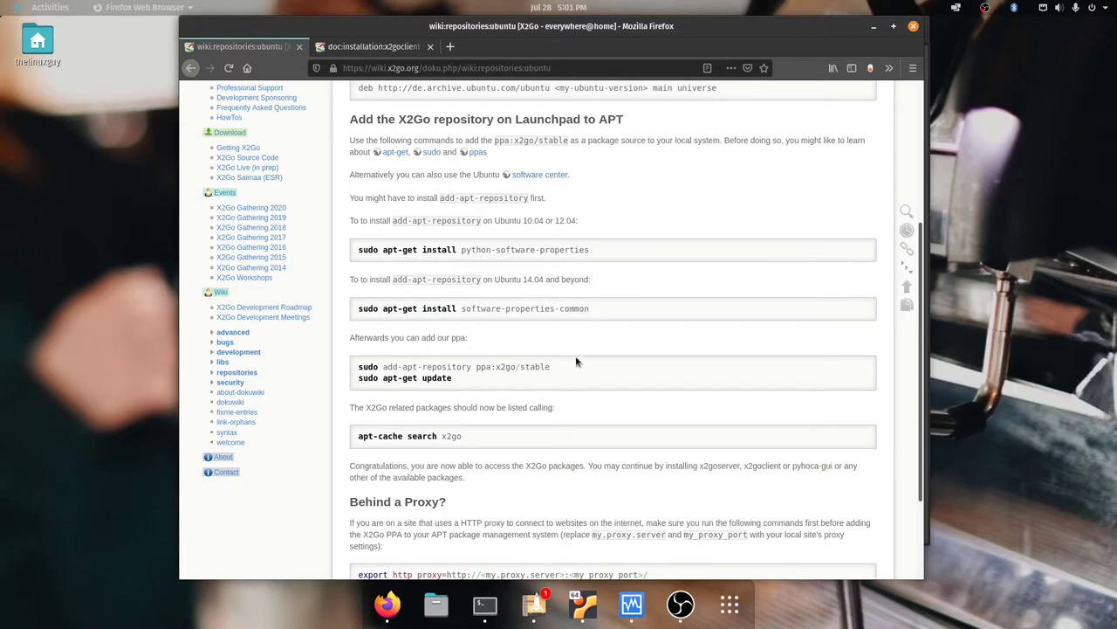
pyautogui.moveTo(604, 316)
pyautogui.mouseDown()
pyautogui.moveTo(361, 239)
pyautogui.moveTo(593, 312)
pyautogui.mouseUp()
pyautogui.click(361, 242)
pyautogui.click(589, 296)
# Copy sudo add-apt-repository ppa:x2go/stable from the wiki page and run it in the terminal, entering the sudo password.
pyautogui.moveTo(559, 366); pyautogui.dragTo(358, 366)
pyautogui.rightClick(405, 365)
pyautogui.click(429, 374)
pyautogui.click(485, 604)
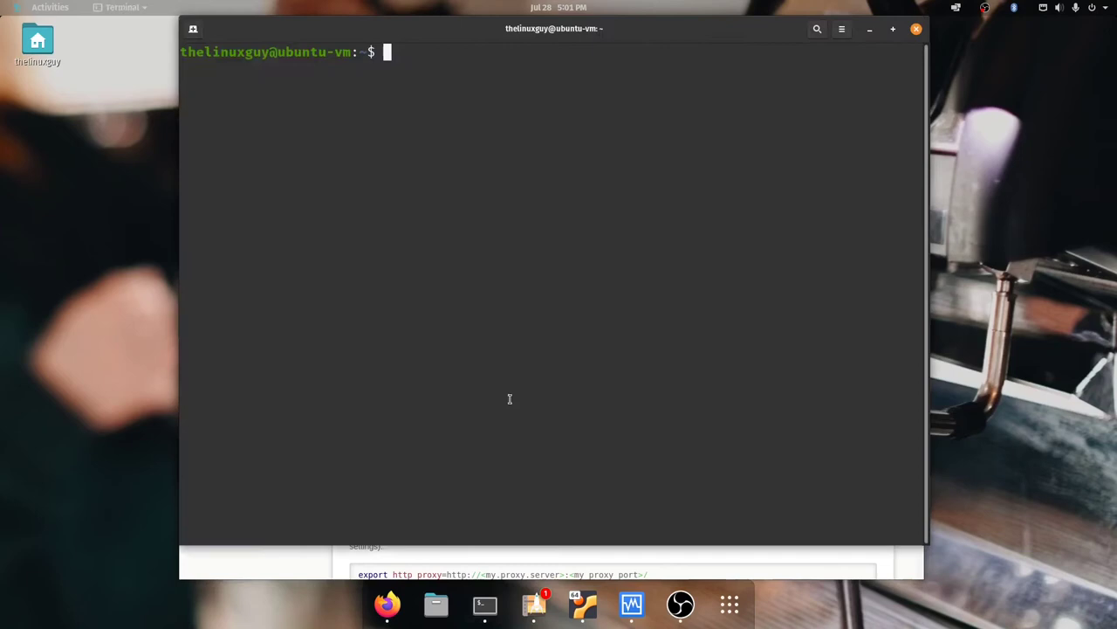
pyautogui.rightClick(498, 299)
pyautogui.click(527, 342)
pyautogui.press('Return')
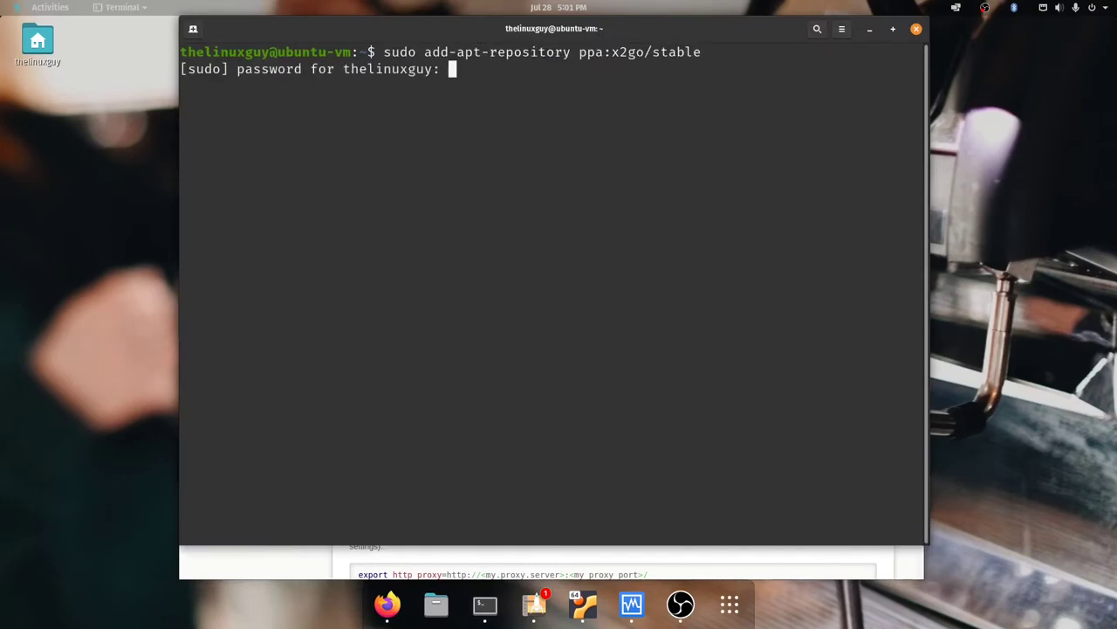
pyautogui.press('Return')
# Copy the line sudo apt-get install x2goserver x2goserver-xsession from the server instructions in the terminal output.
pyautogui.moveTo(703, 185); pyautogui.dragTo(174, 124)
pyautogui.click(582, 203)
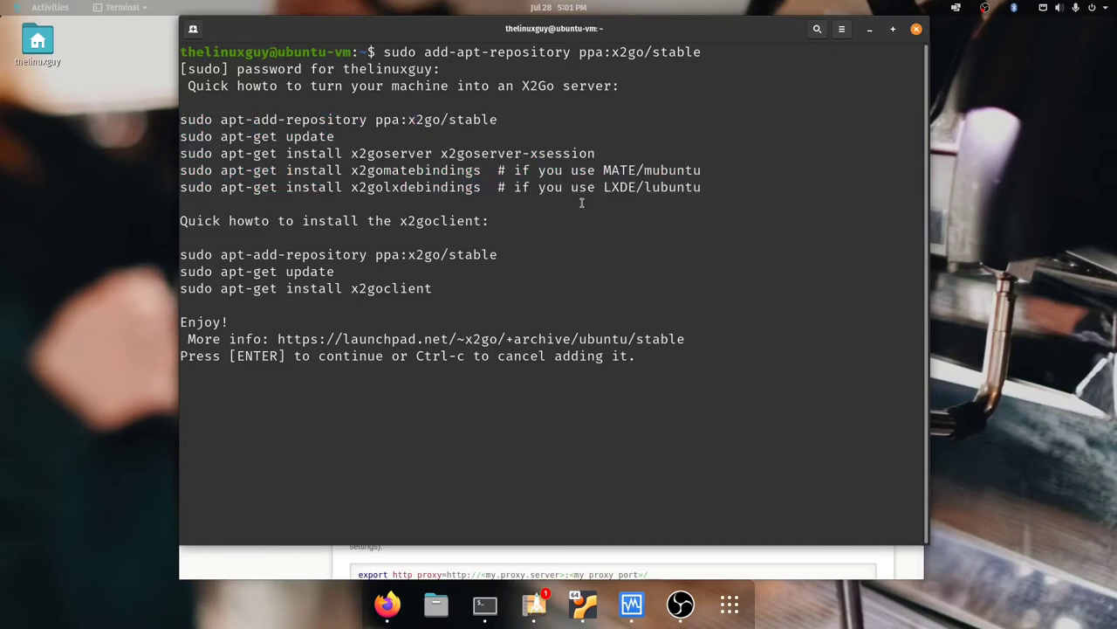
pyautogui.tripleClick(179, 153)
pyautogui.rightClick(182, 150)
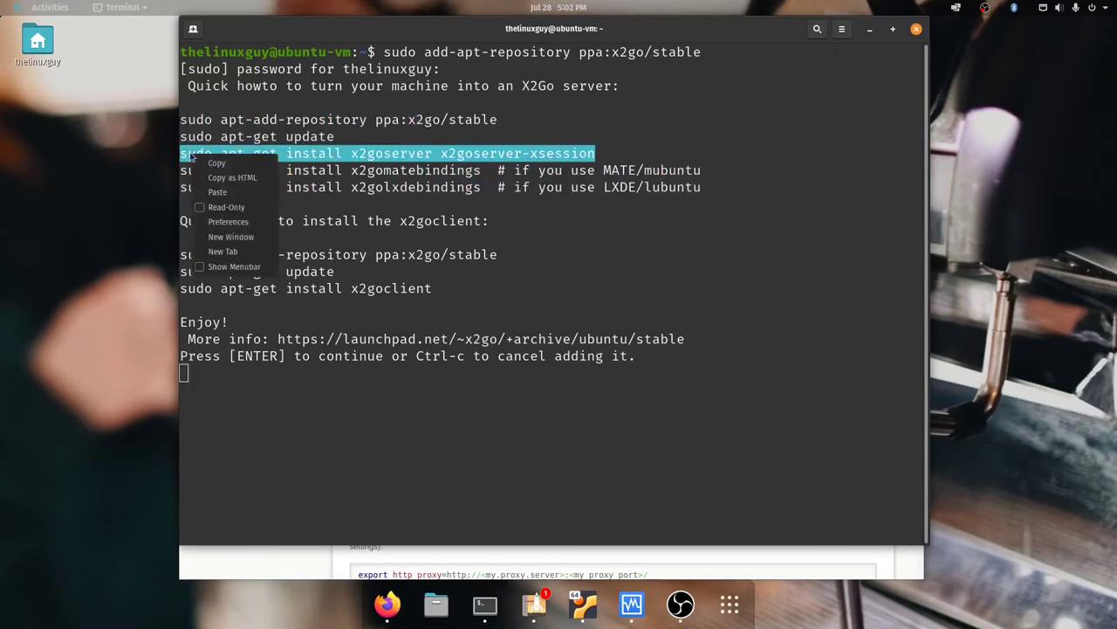
pyautogui.click(209, 161)
pyautogui.click(364, 416)
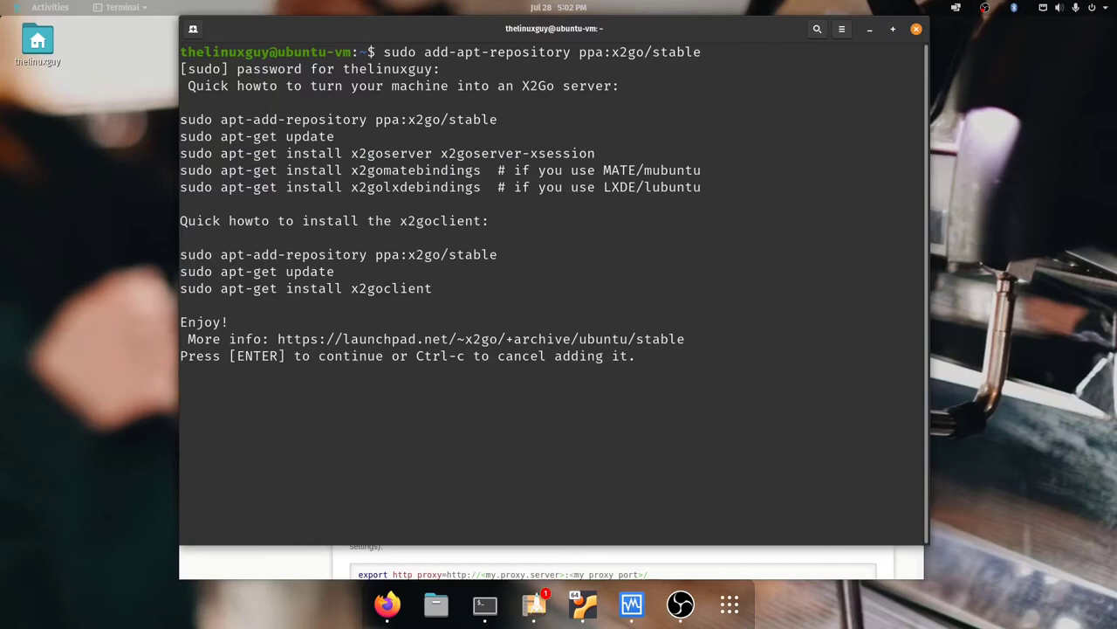
# Confirm adding the X2Go repository and refresh the package lists with sudo apt update.
pyautogui.press('Return')
pyautogui.write('sudo apt update')
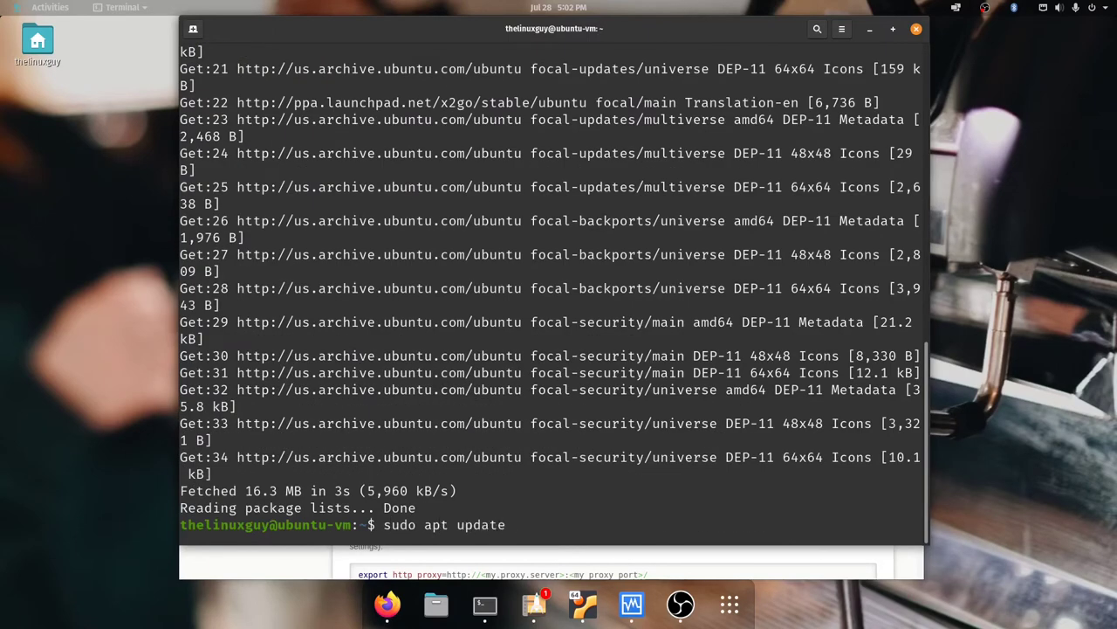
pyautogui.press('Return')
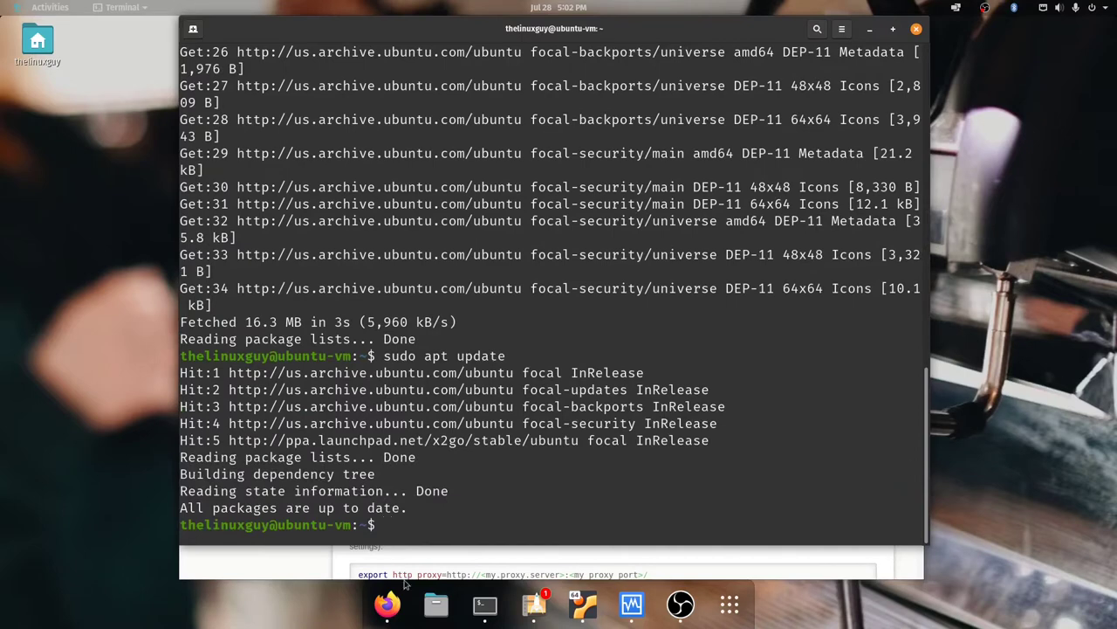
# Switch to Firefox and highlight the apt-cache search x2go command in the wiki instructions.
pyautogui.click(325, 569)
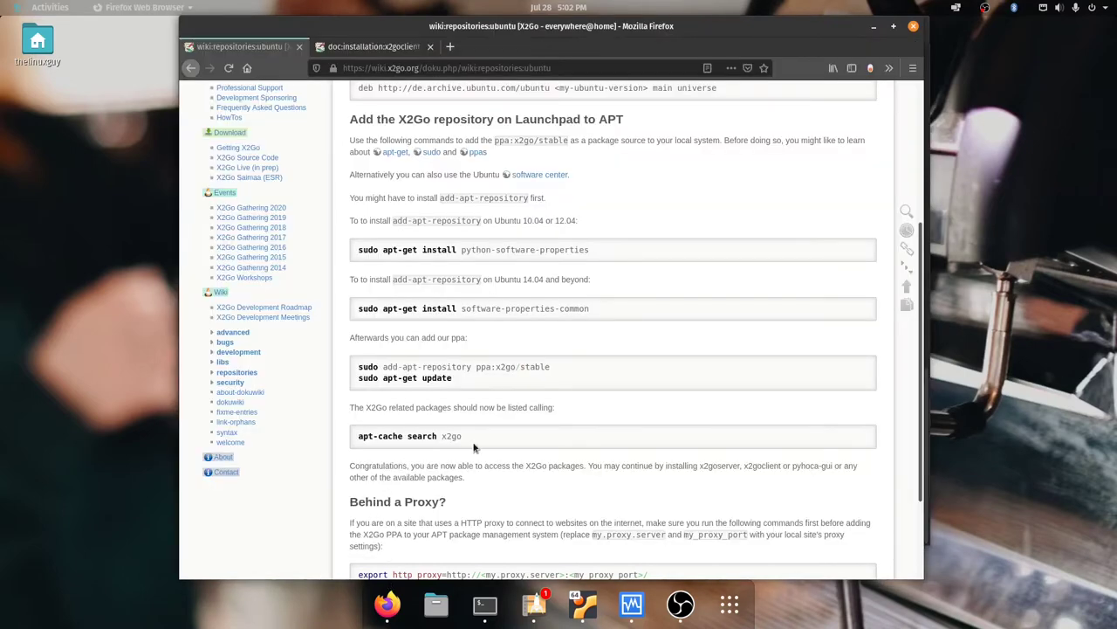
pyautogui.moveTo(474, 445); pyautogui.dragTo(373, 441)
pyautogui.click(360, 448)
pyautogui.tripleClick(355, 441)
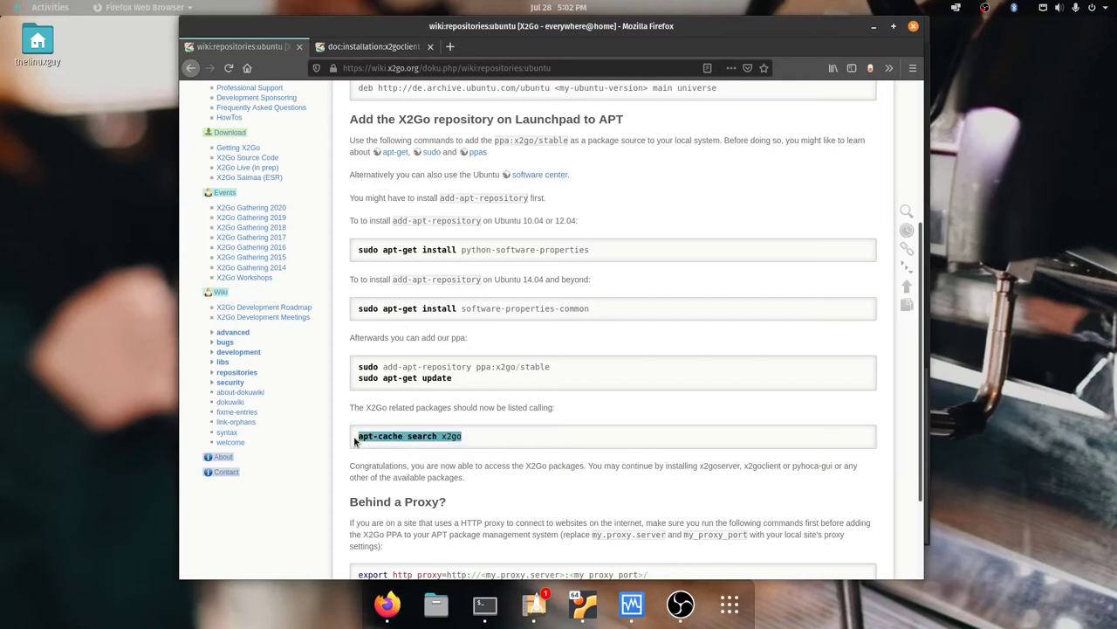
pyautogui.scroll(-3, 384, 426)
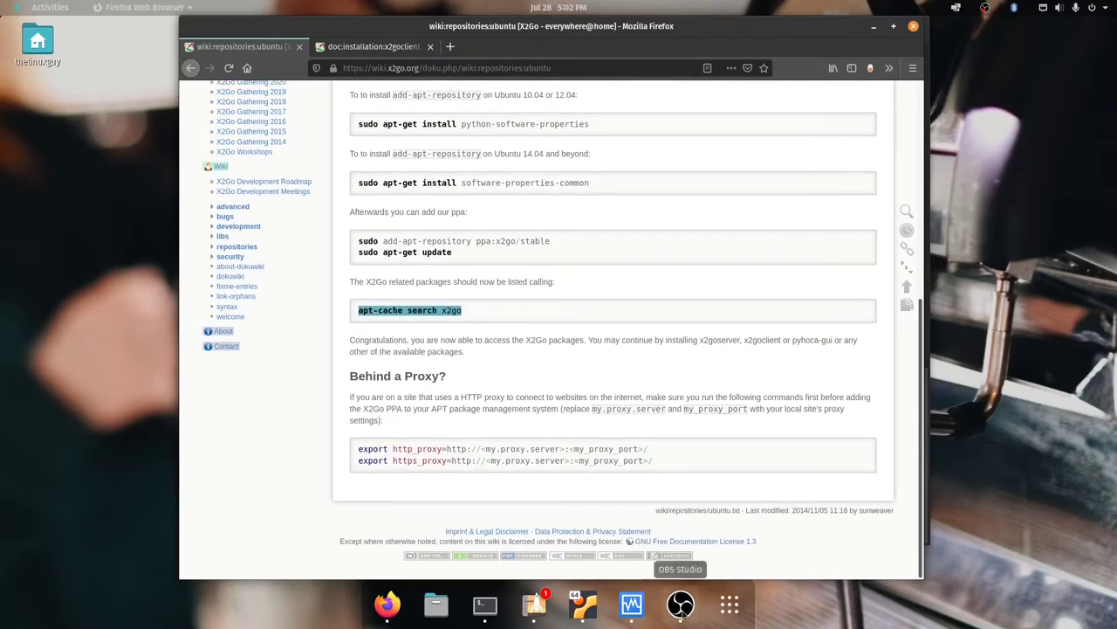
# Return to the terminal, paste the copied command sudo apt-get install x2goserver x2goserver-xsession and run it.
pyautogui.click(485, 607)
pyautogui.rightClick(560, 498)
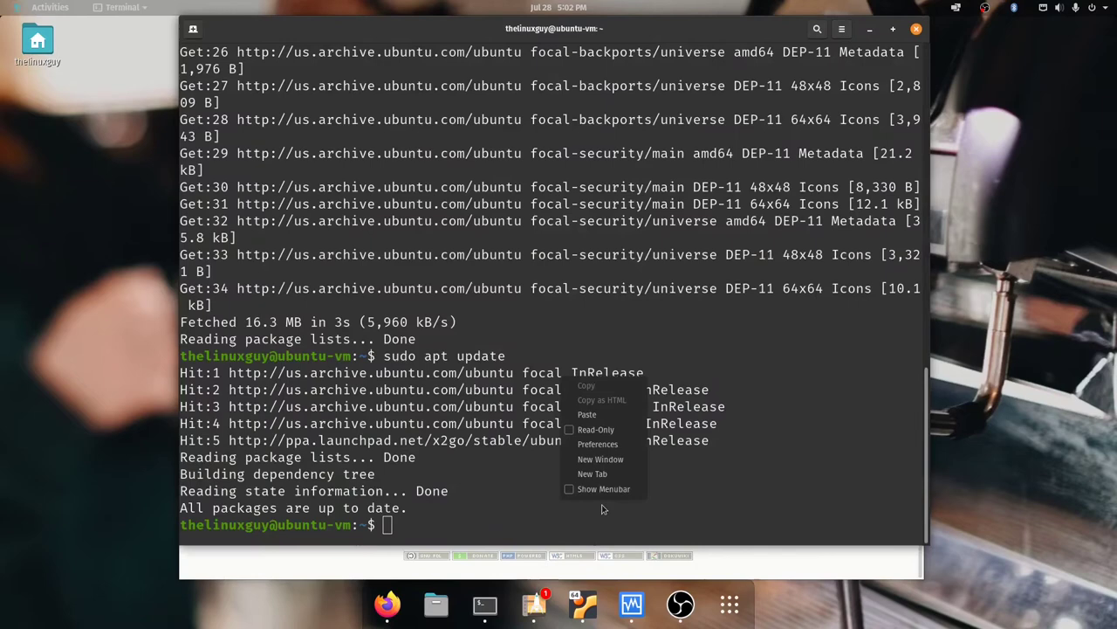
pyautogui.click(633, 530)
pyautogui.rightClick(634, 530)
pyautogui.click(674, 452)
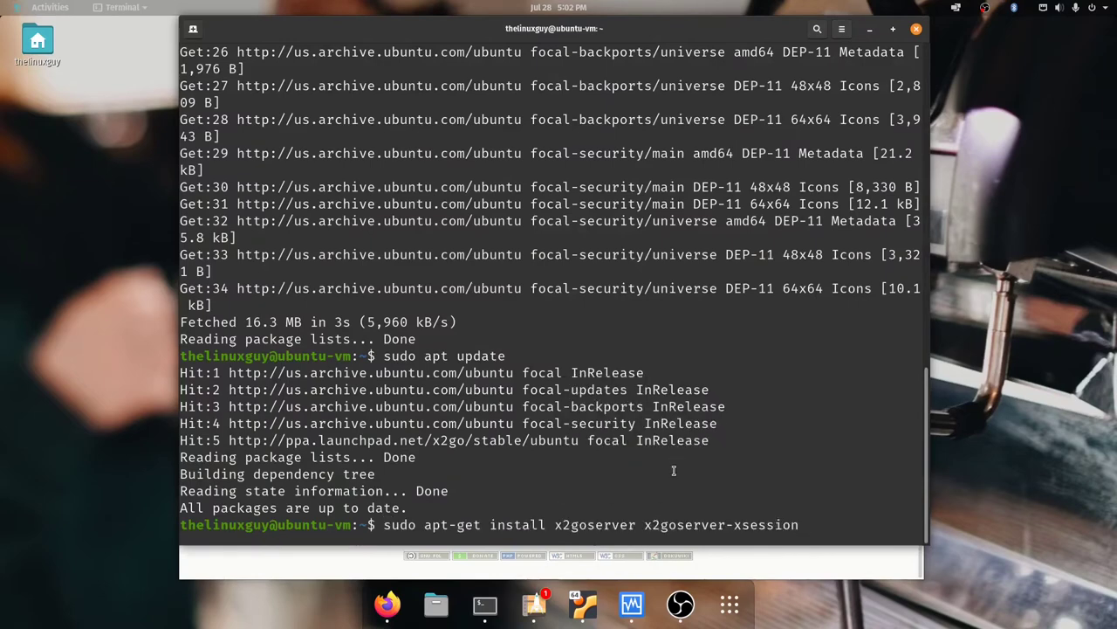
pyautogui.press('Return')
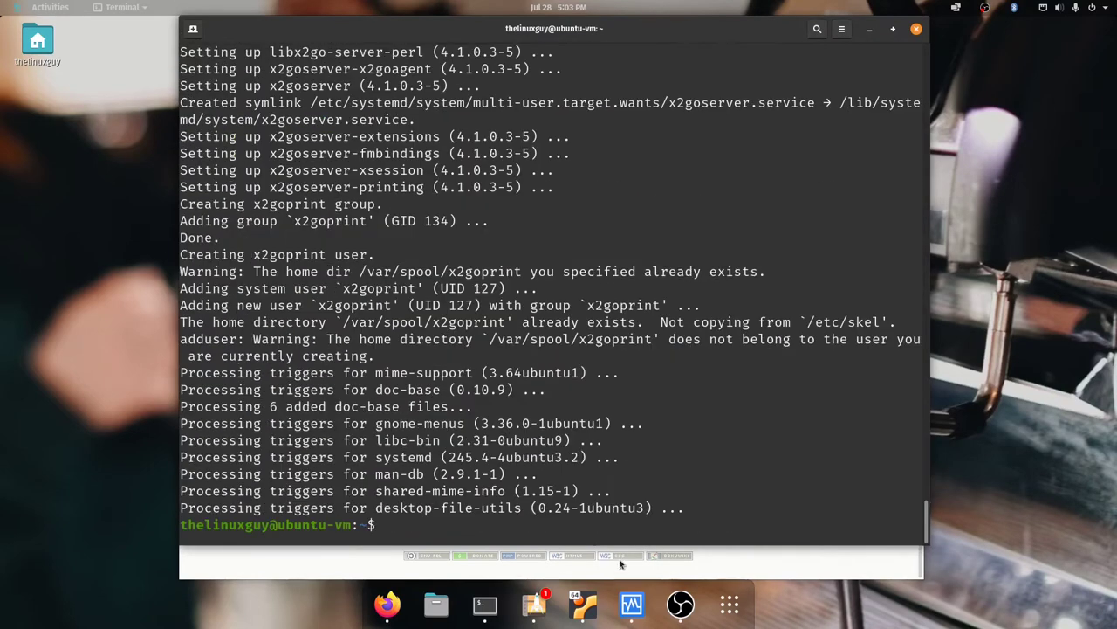
# Copy apt-cache search x2go from the wiki page in Firefox and run it in the terminal.
pyautogui.click(620, 564)
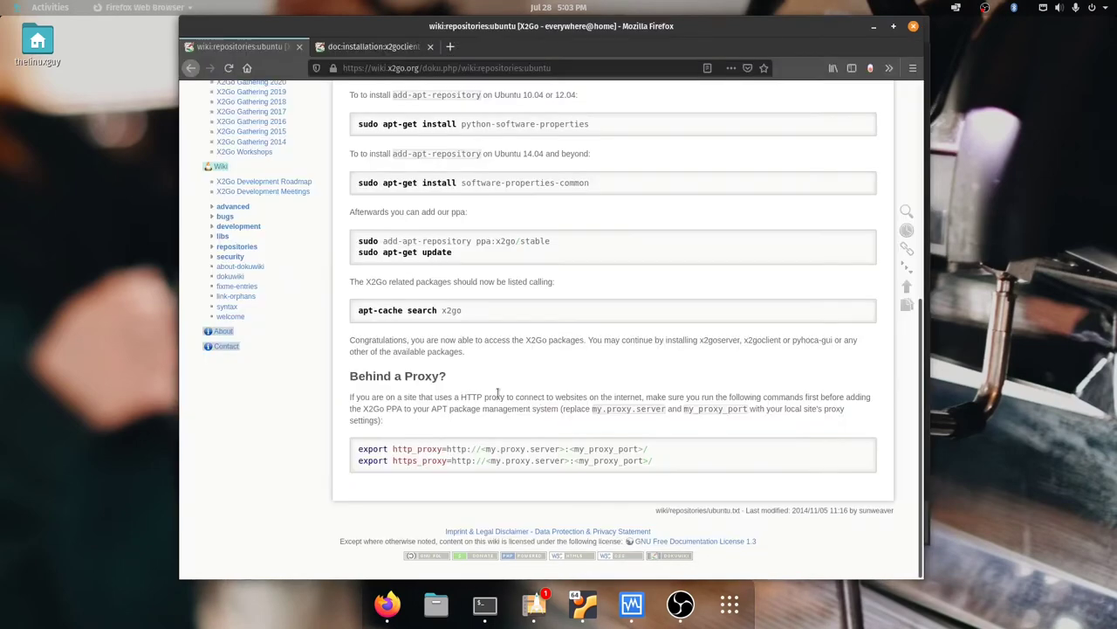
pyautogui.click(485, 605)
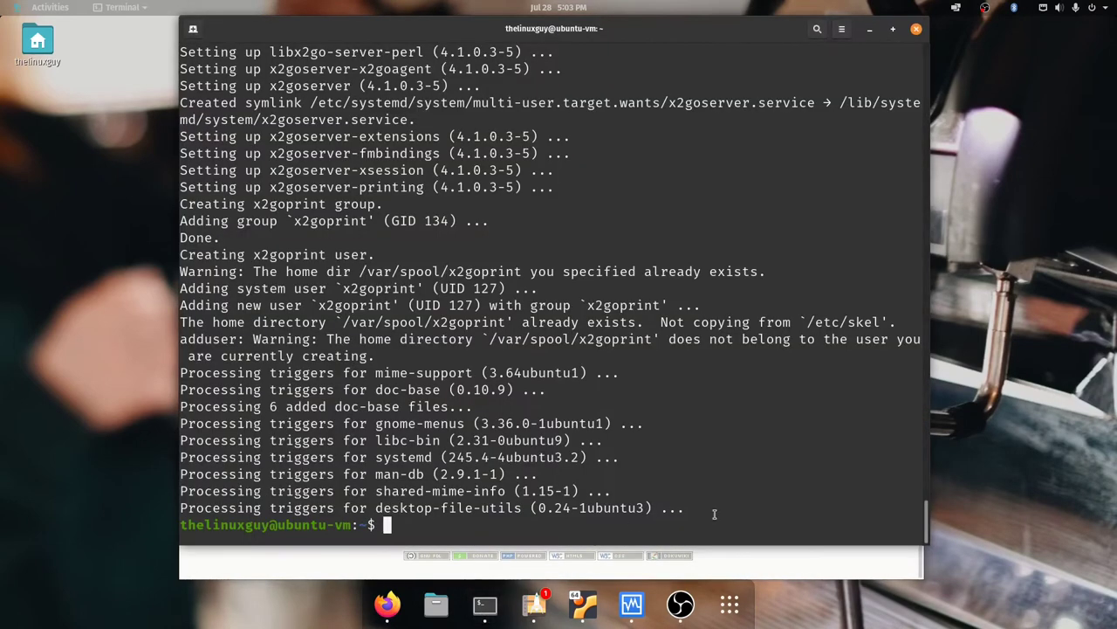
pyautogui.rightClick(744, 404)
pyautogui.click(812, 440)
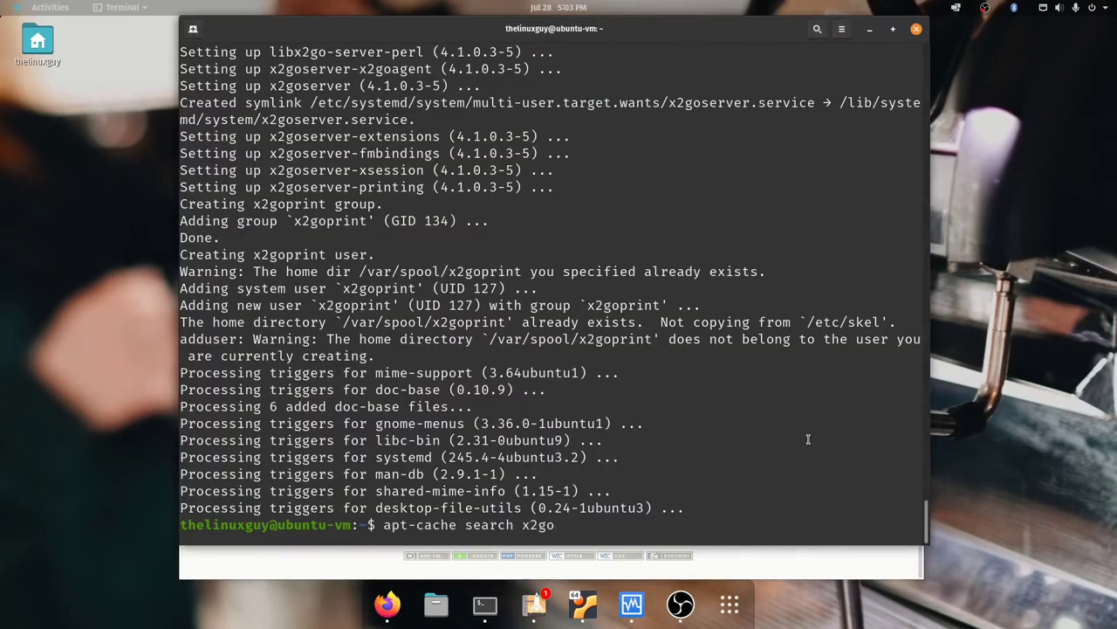
pyautogui.press('Return')
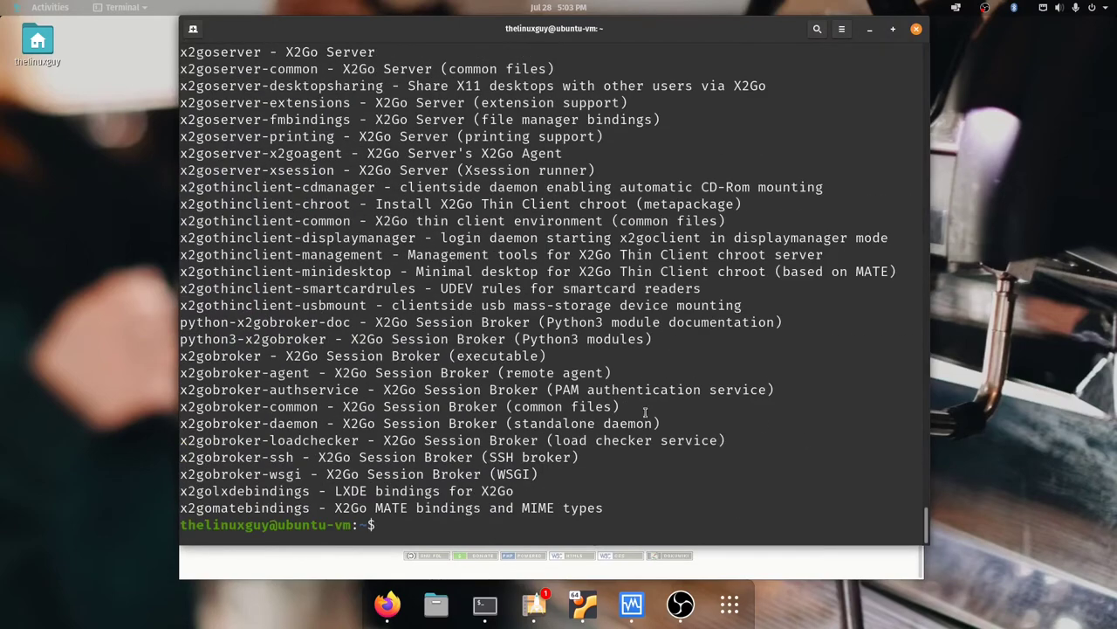
# Look through the listed X2Go packages from beginning to end, and clear the terminal screen.
pyautogui.scroll(2, 633, 422)
pyautogui.scroll(9, 633, 422)
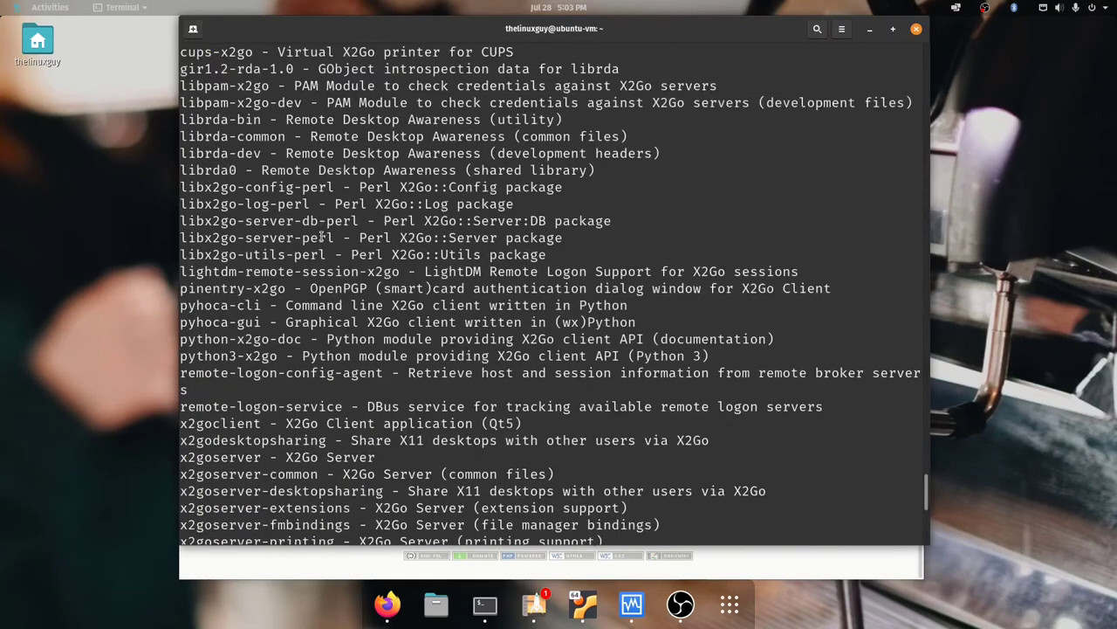
pyautogui.scroll(-11, 307, 228)
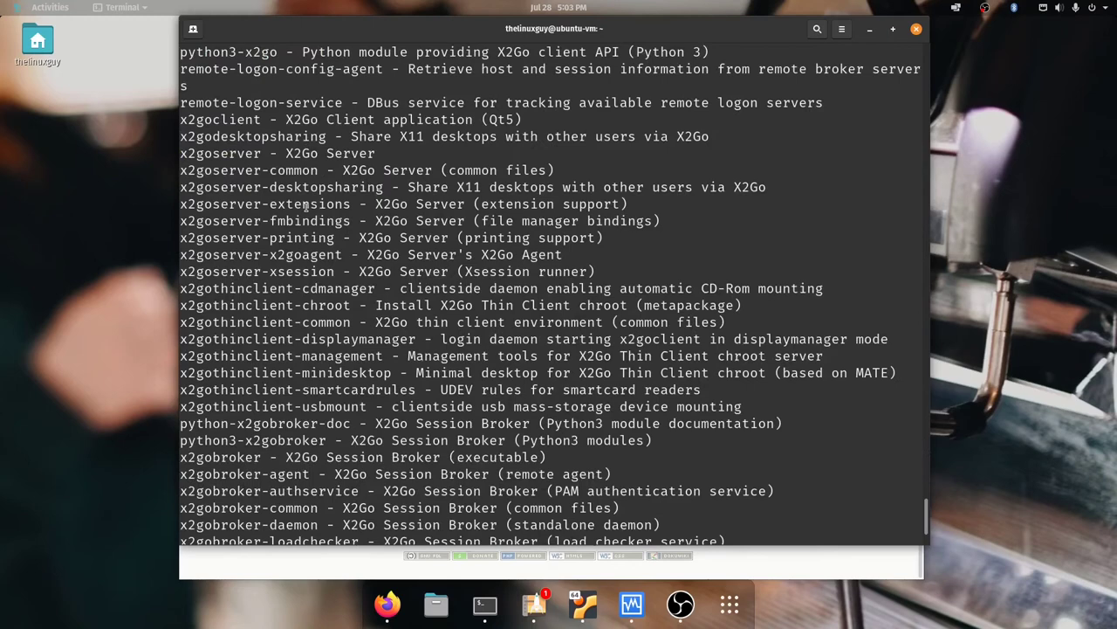
pyautogui.write('clear')
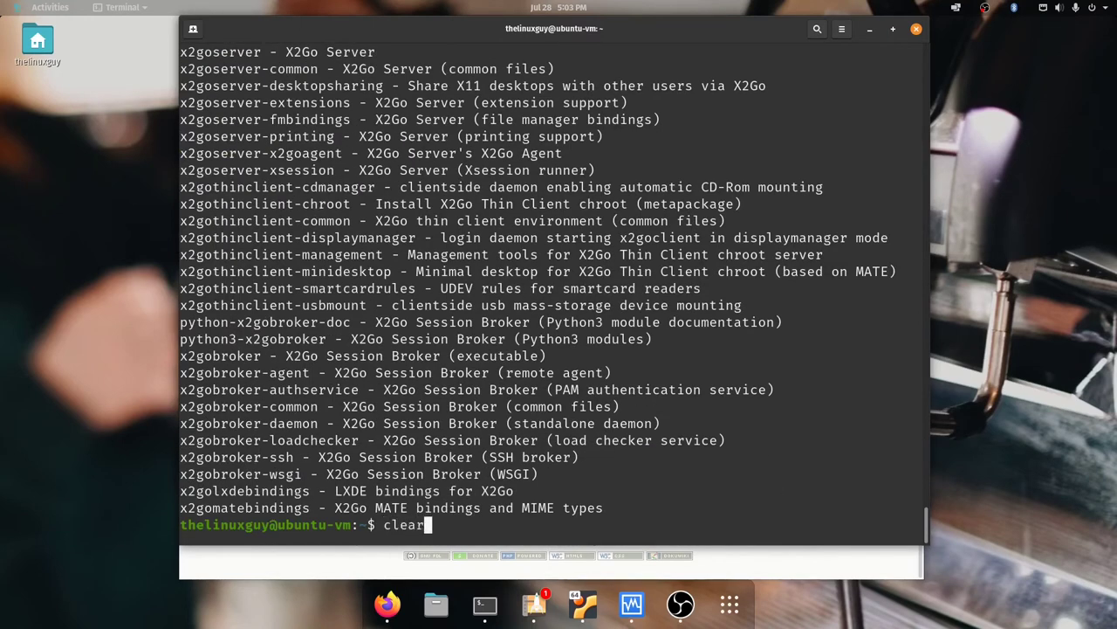
pyautogui.press('Return')
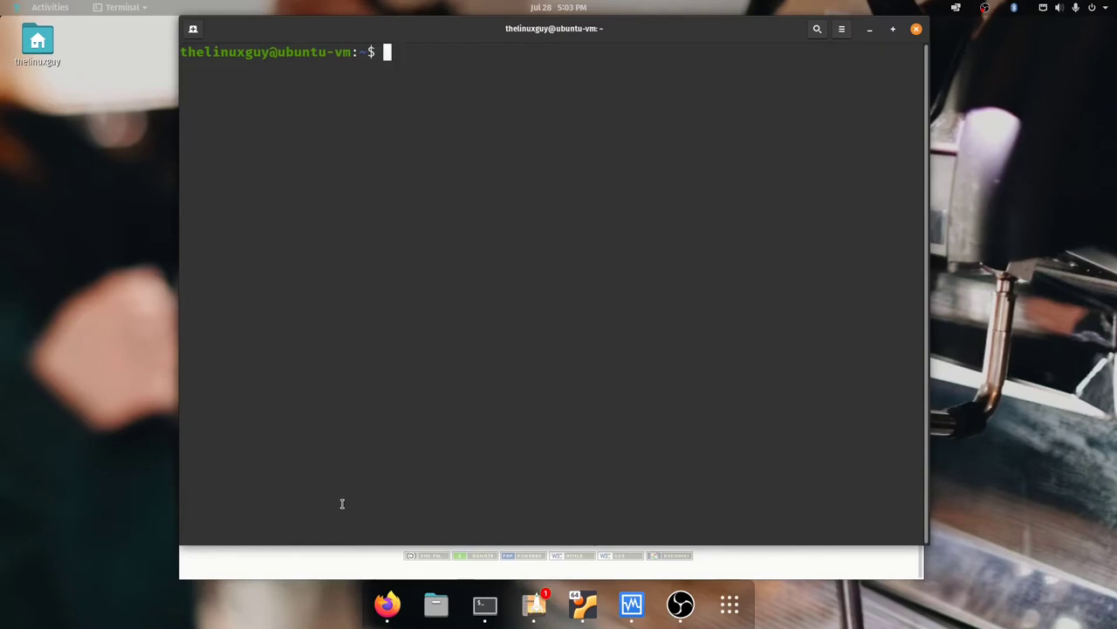
# Highlight the add-apt-repository ppa:x2go/stable command on the wiki page in Firefox, and return to the terminal.
pyautogui.click(323, 557)
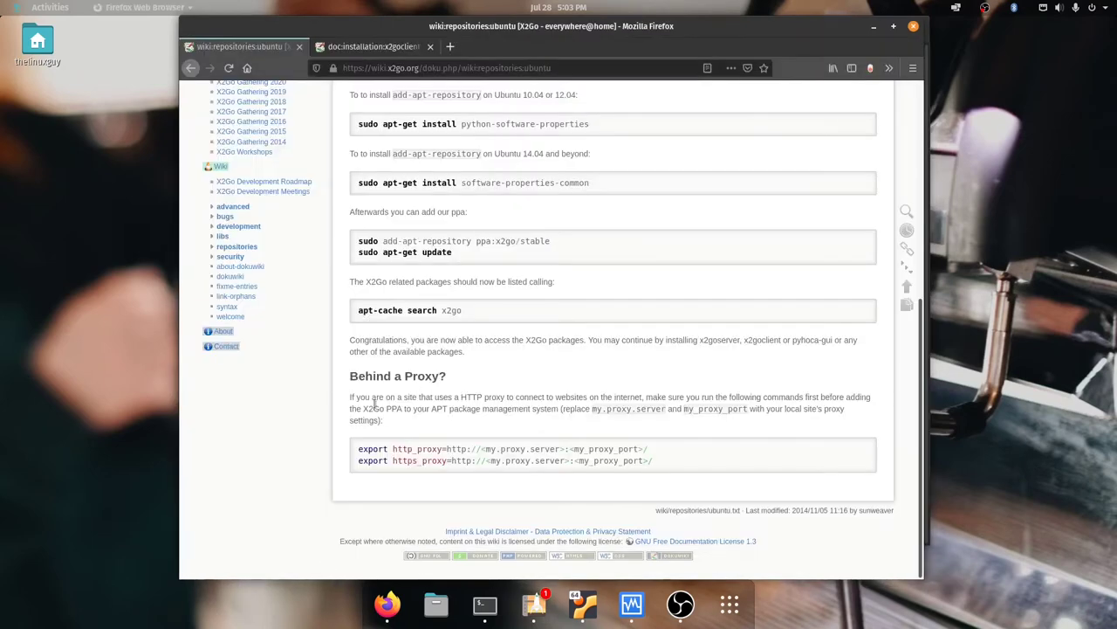
pyautogui.moveTo(558, 242); pyautogui.dragTo(383, 242)
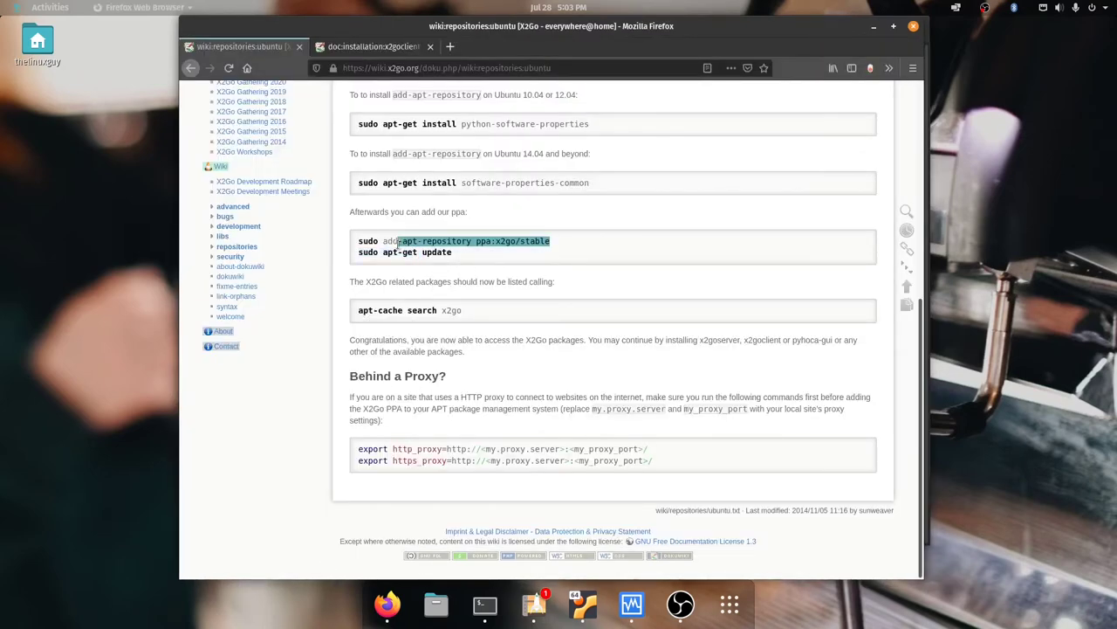
pyautogui.hotkey('alt', 'Tab')
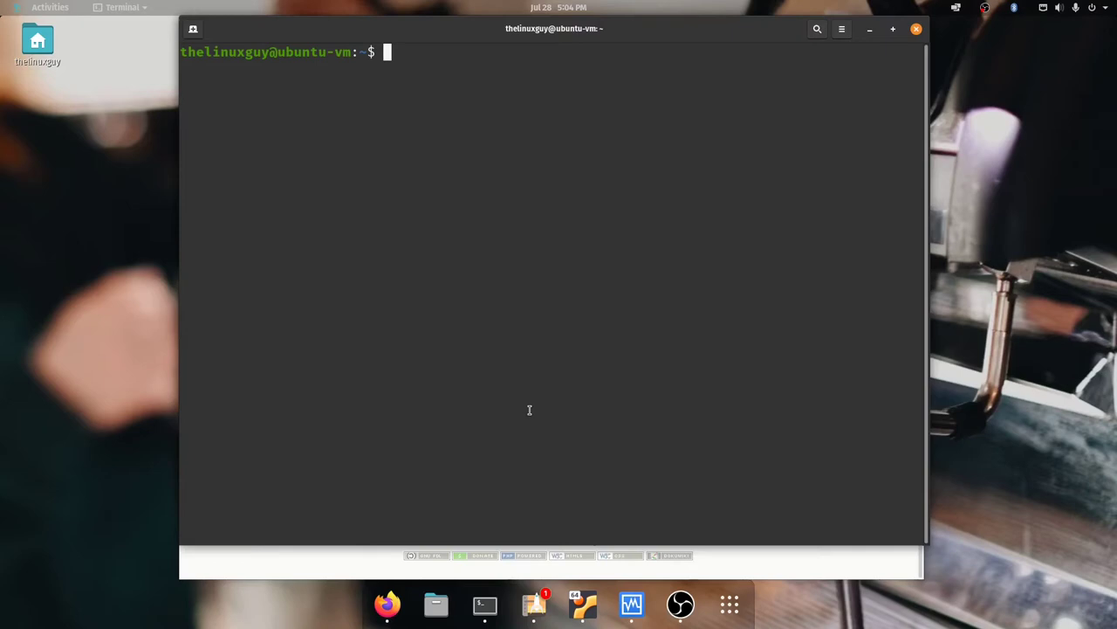
# Switch to Pop!_Shop, look at the entry found for x2go, and return to the terminal.
pyautogui.press('super')
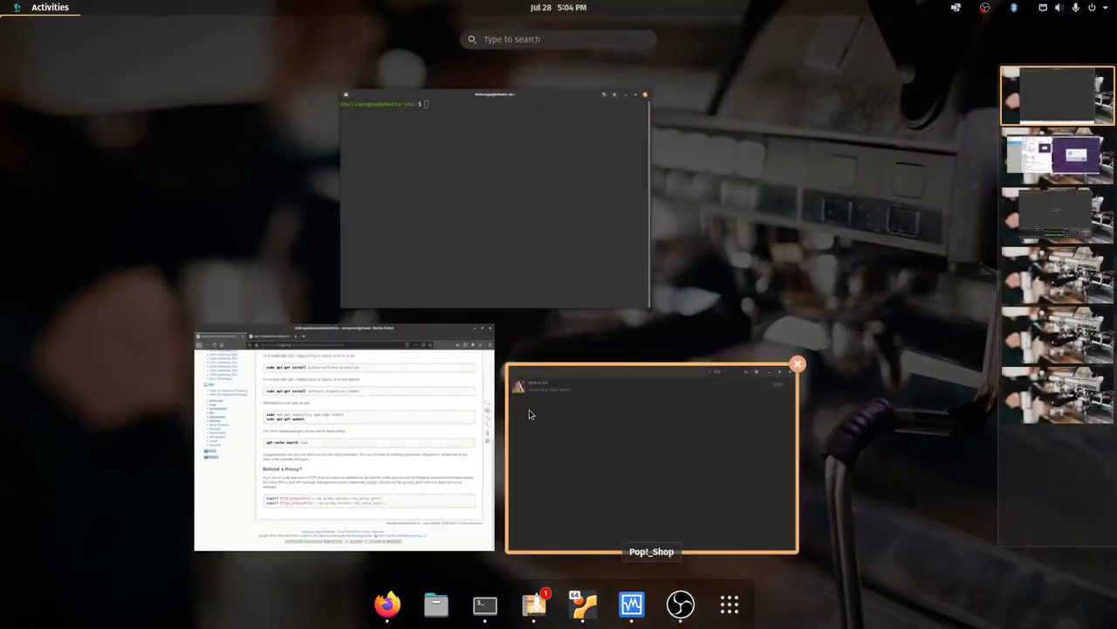
pyautogui.click(564, 387)
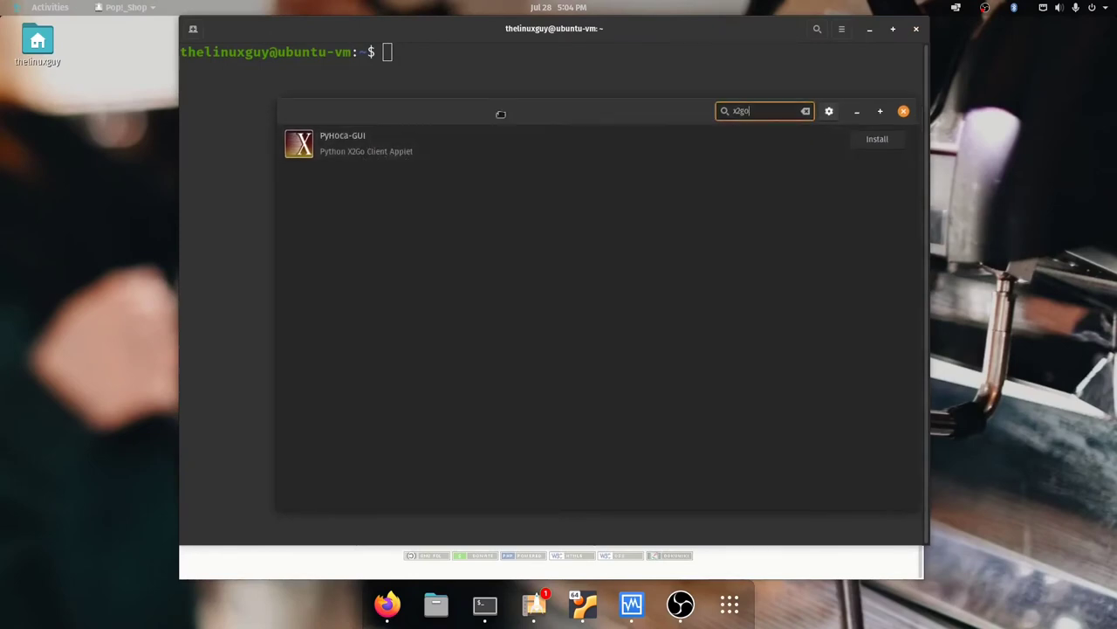
pyautogui.click(369, 147)
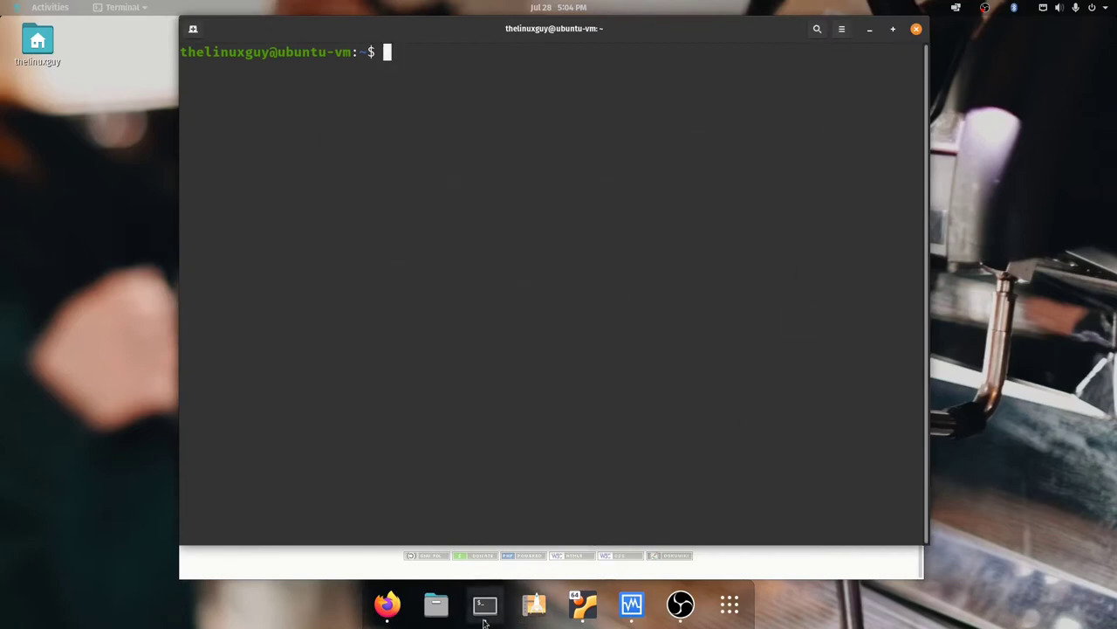
# Switch to Firefox and go to the Ubuntu / Debian section of the X2Go client installation page.
pyautogui.click(387, 604)
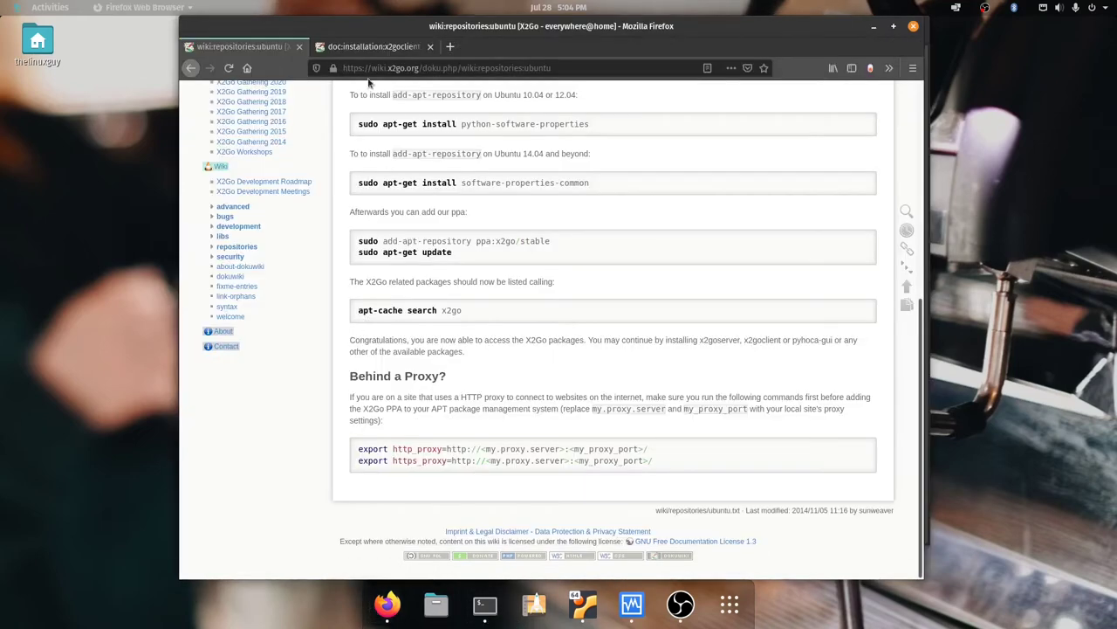
pyautogui.click(375, 46)
pyautogui.scroll(-4, 500, 266)
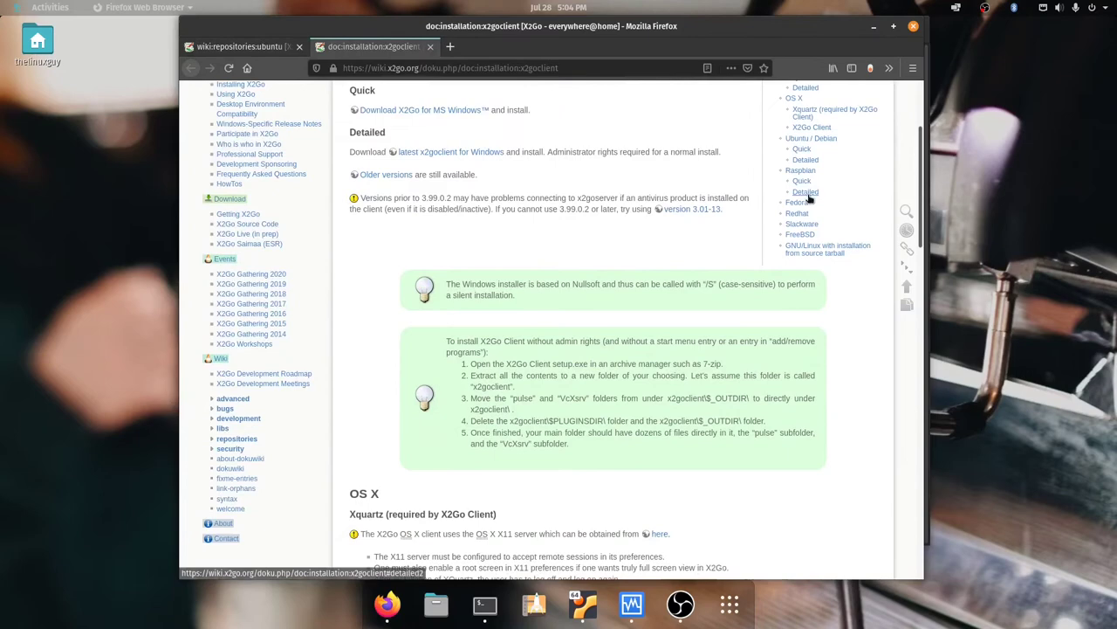
pyautogui.scroll(2, 811, 195)
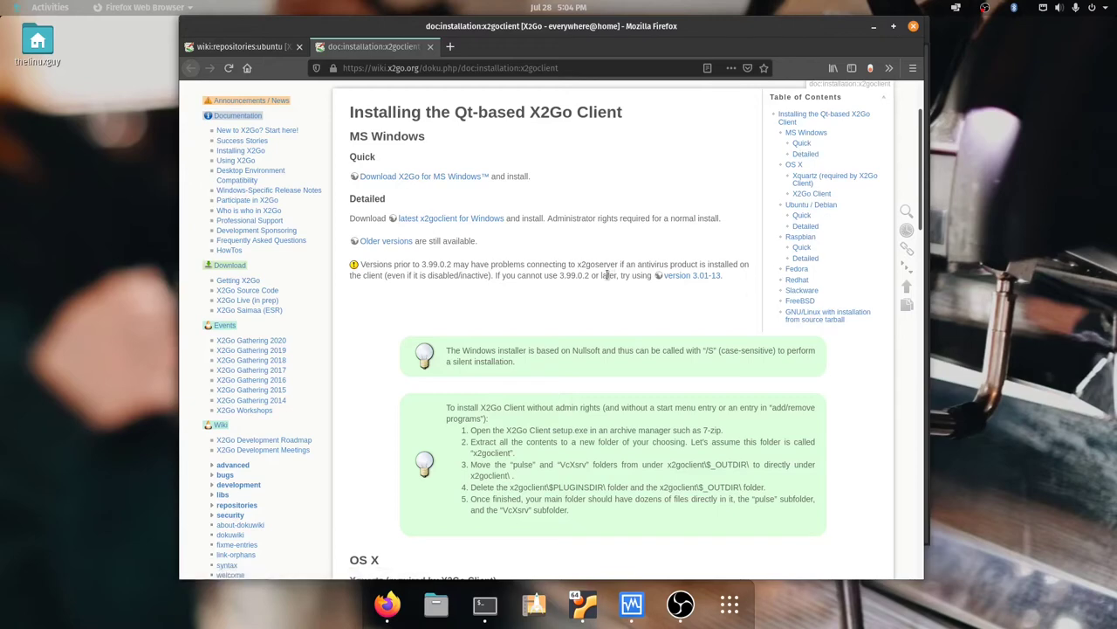
pyautogui.click(802, 208)
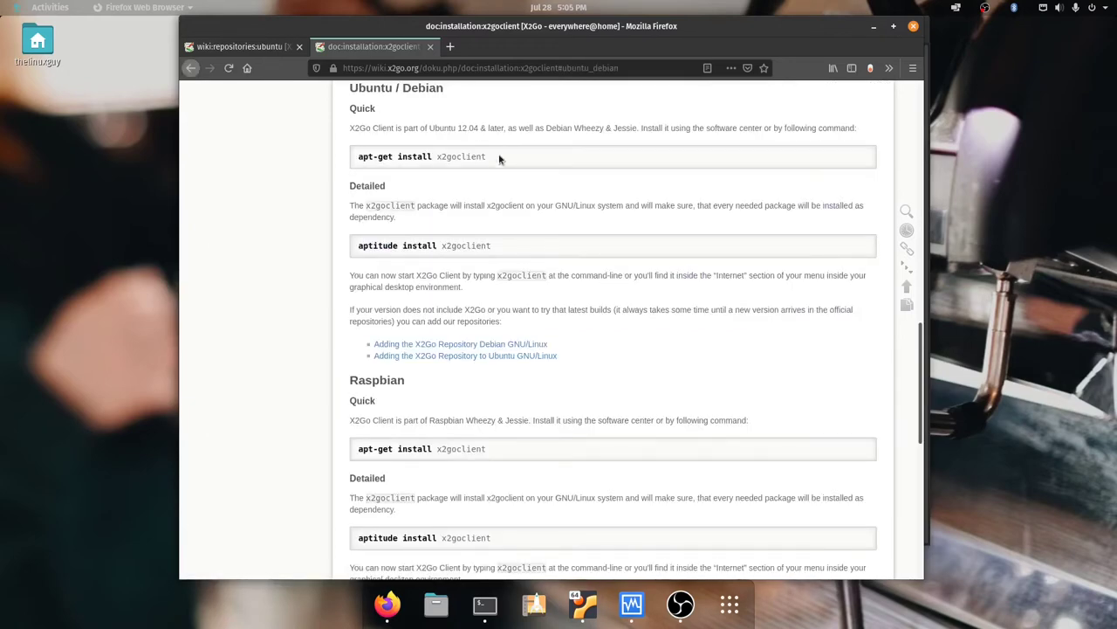
# Highlight x2goclient in the quick install command for Ubuntu / Debian, and close the wiki page and Firefox.
pyautogui.moveTo(503, 160); pyautogui.dragTo(437, 159)
pyautogui.click(470, 157)
pyautogui.moveTo(704, 310); pyautogui.dragTo(709, 310)
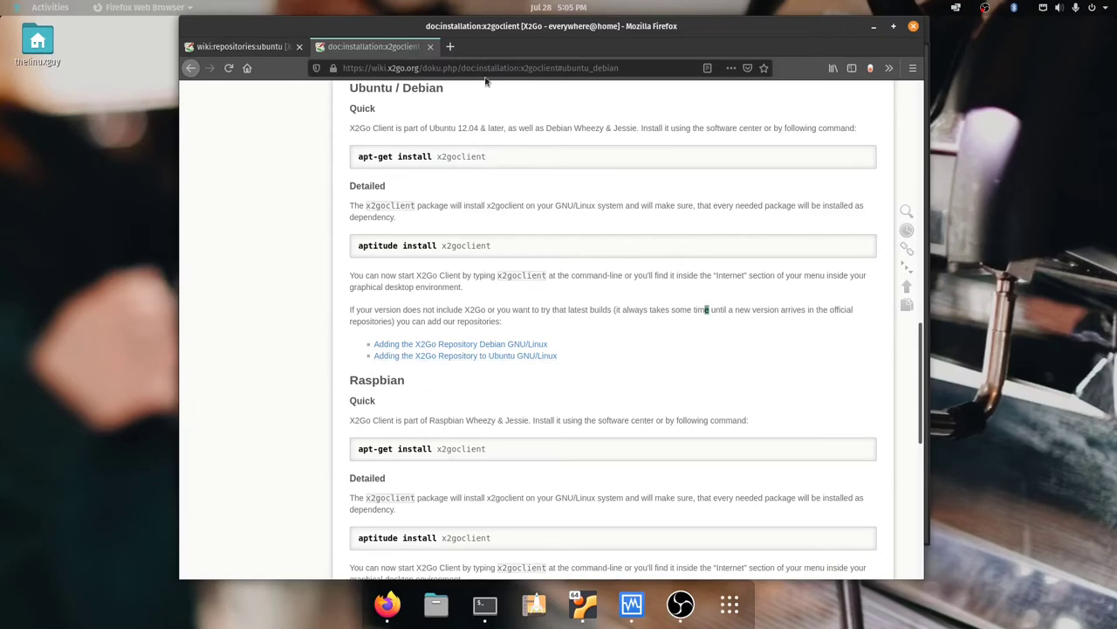
pyautogui.click(430, 47)
pyautogui.click(913, 26)
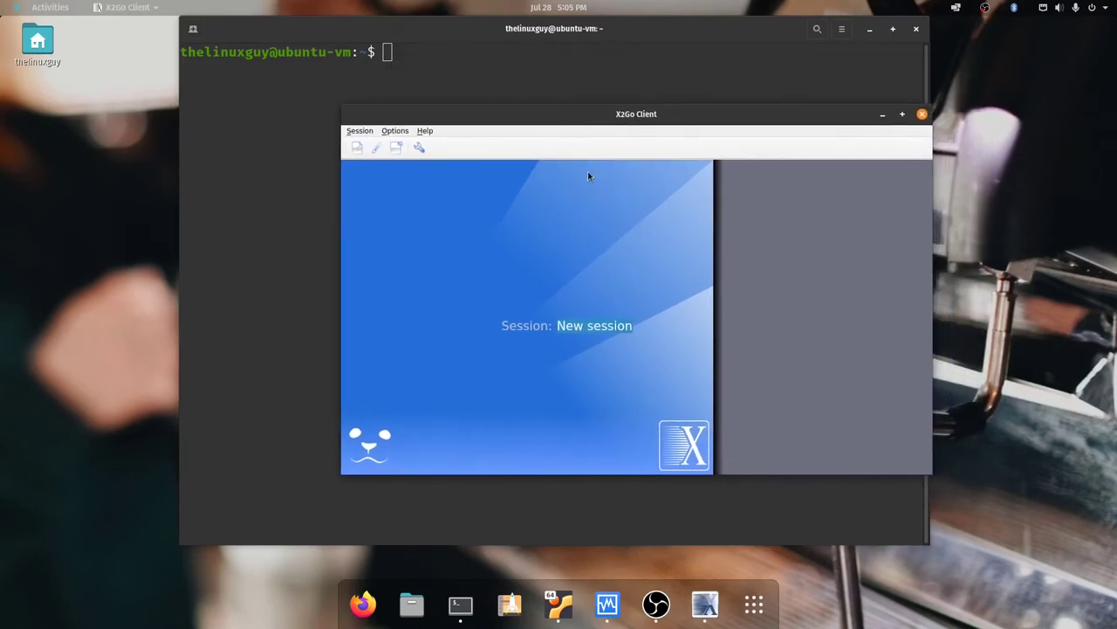
# Create a new session in X2Go Client and name it ubuntu-vm.
pyautogui.click(357, 146)
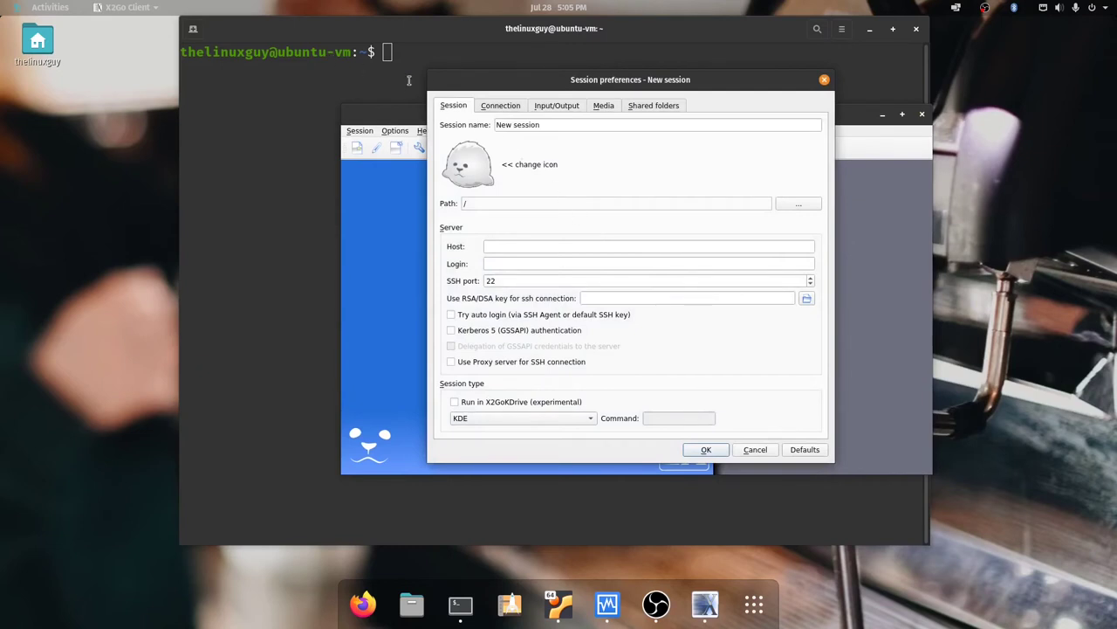
pyautogui.moveTo(559, 125); pyautogui.dragTo(487, 122)
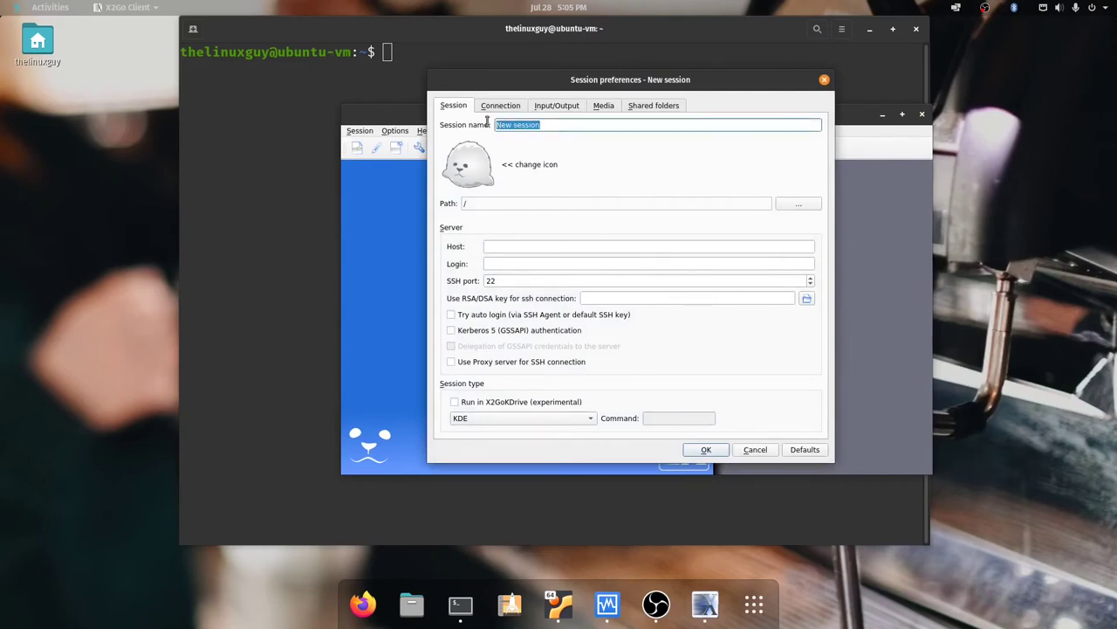
pyautogui.write('ubuntu-vm')
# Run ifconfig in the terminal to look up the machine's IP address.
pyautogui.click(289, 226)
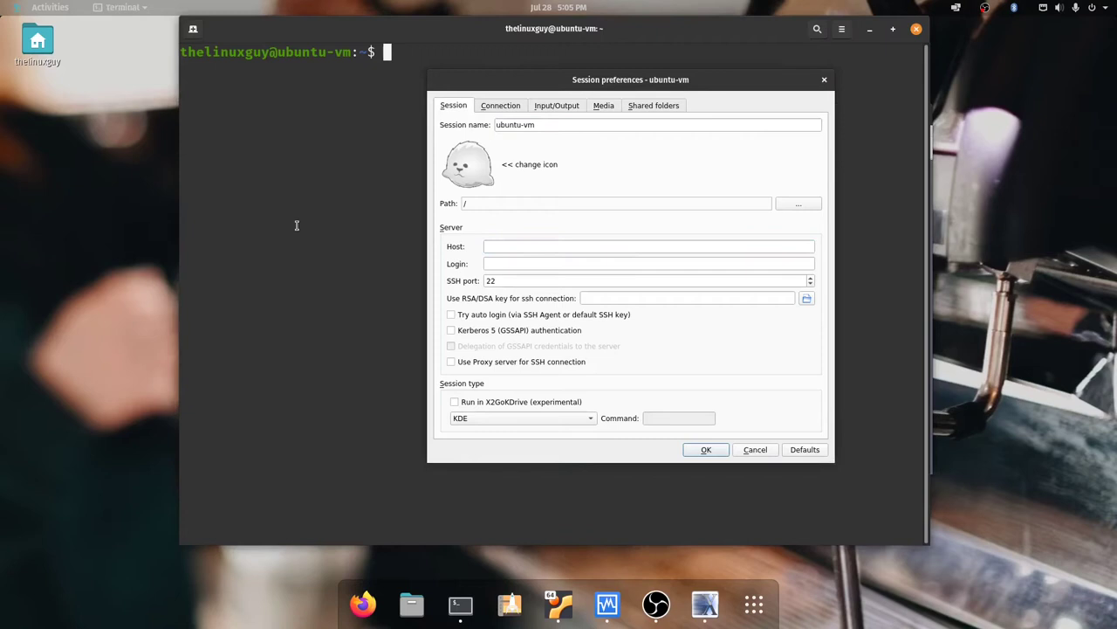
pyautogui.write('ifconfig')
pyautogui.press('Return')
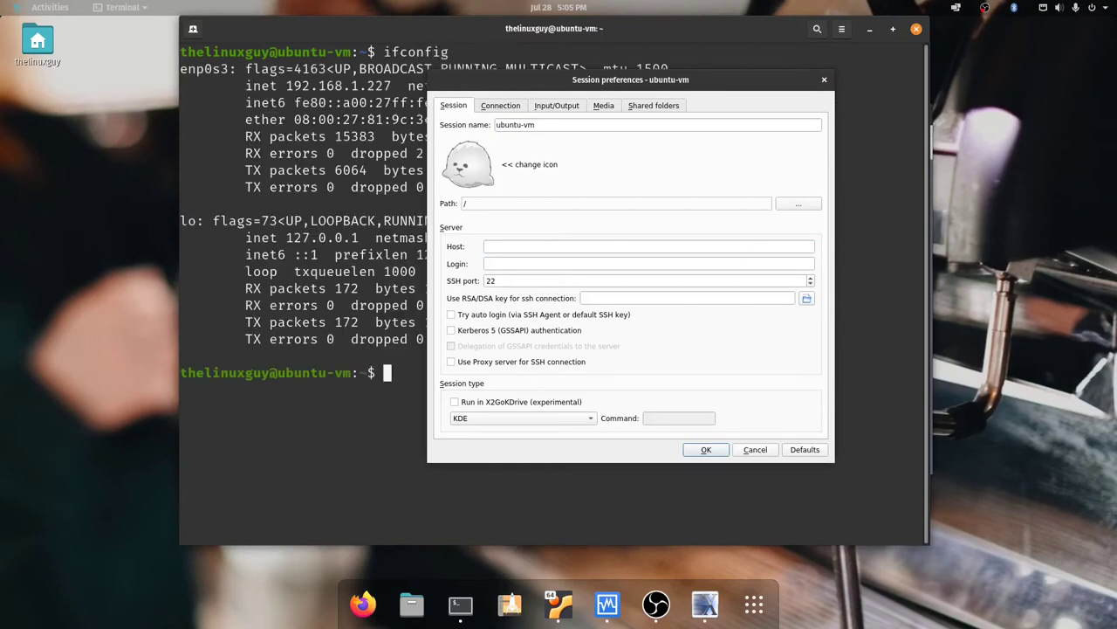
# Set the ubuntu-vm session's host to 192.168.1.227 and its login to thelinuxguy.
pyautogui.click(550, 109)
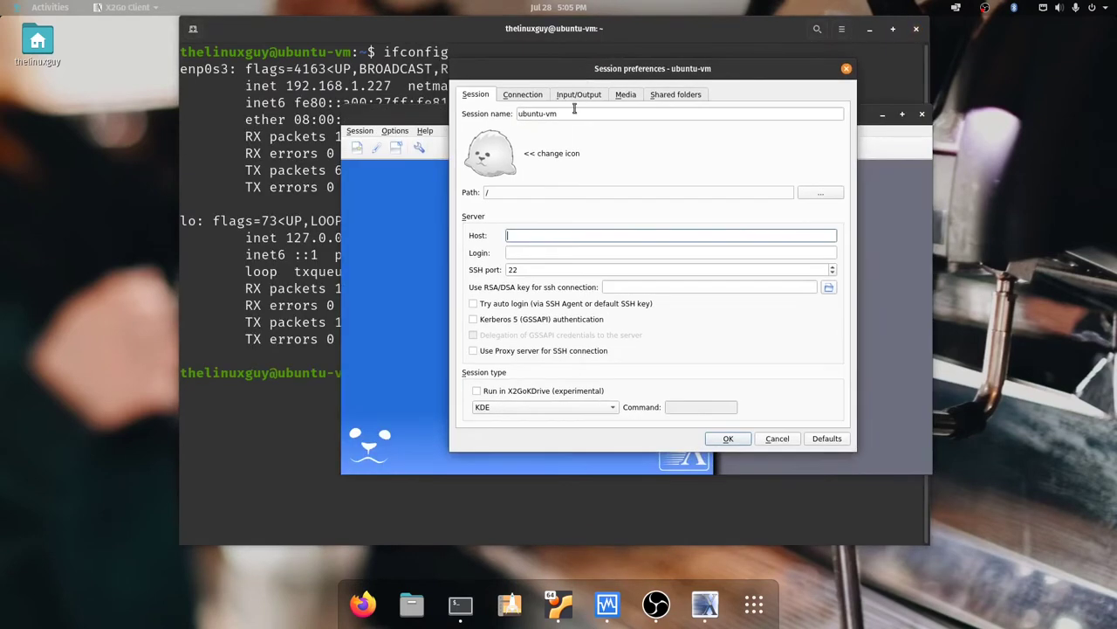
pyautogui.write('192.168.1.227')
pyautogui.click(583, 255)
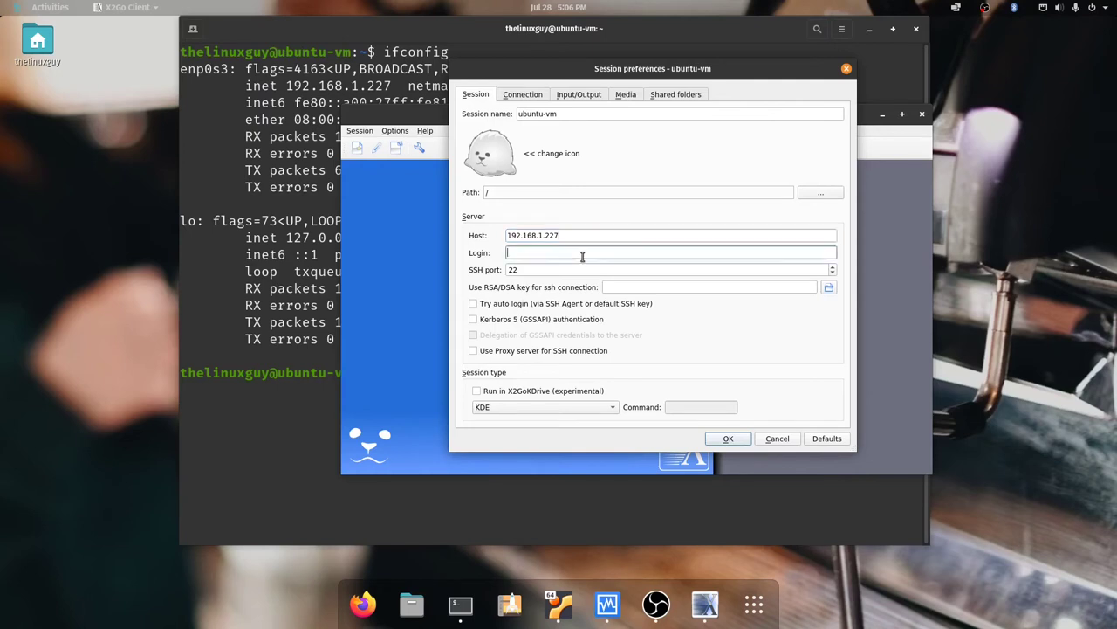
pyautogui.write('thelinuxguy')
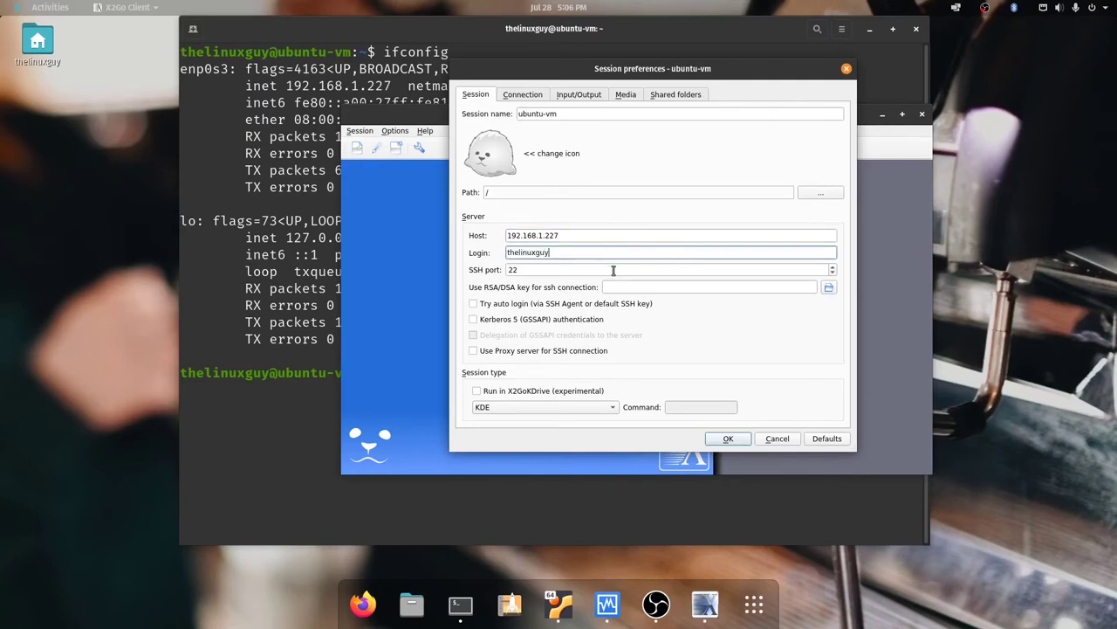
pyautogui.click(601, 273)
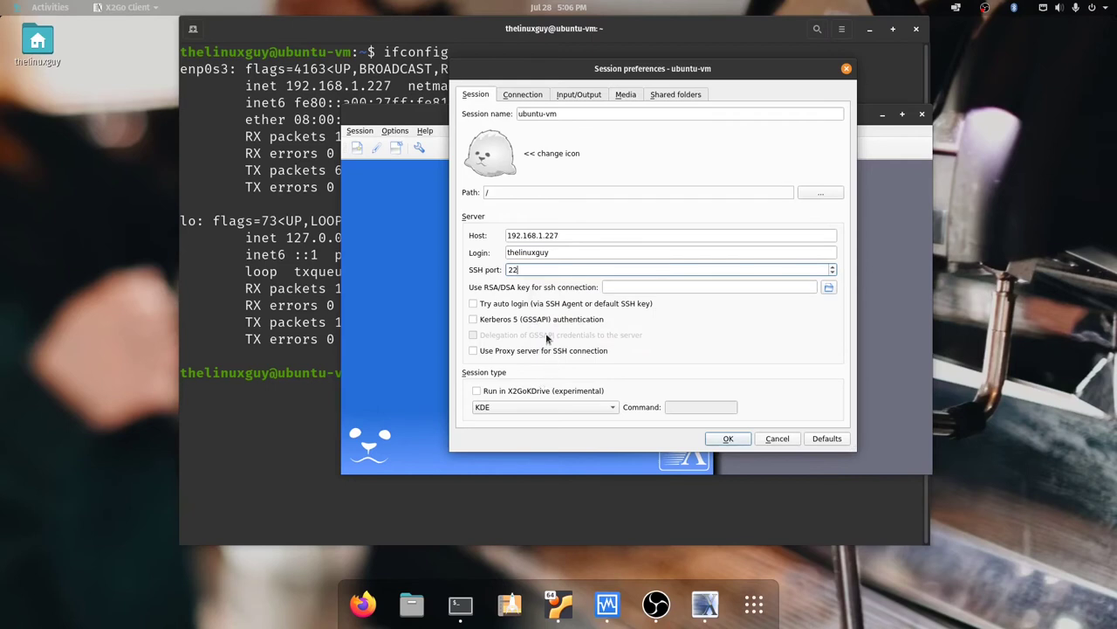
# Choose XFCE as the session type for ubuntu-vm and save the session preferences.
pyautogui.click(536, 408)
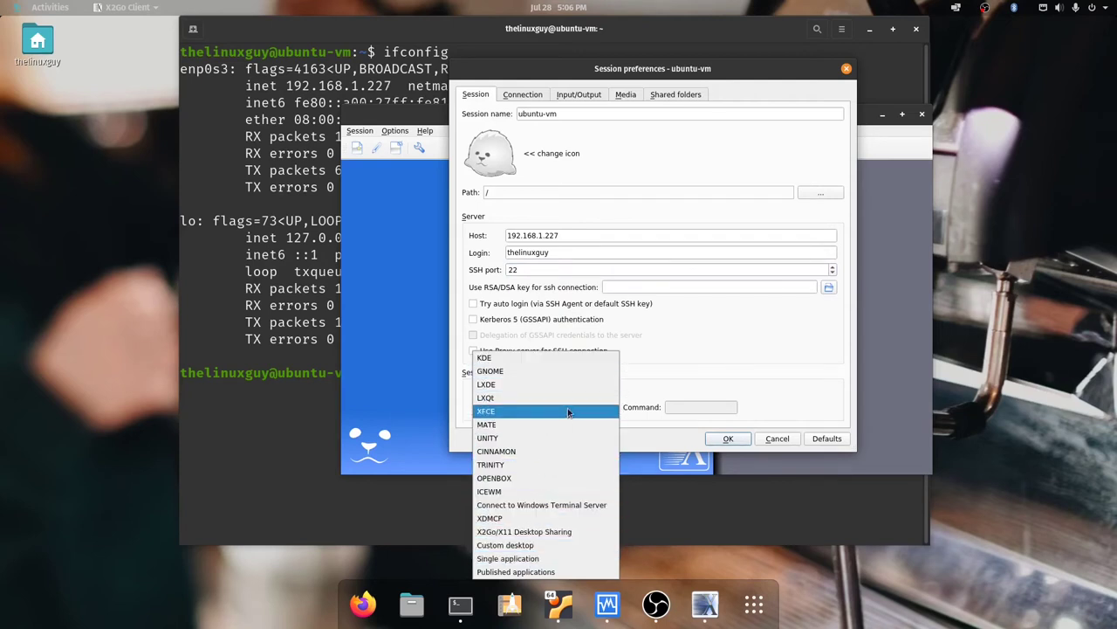
pyautogui.click(568, 411)
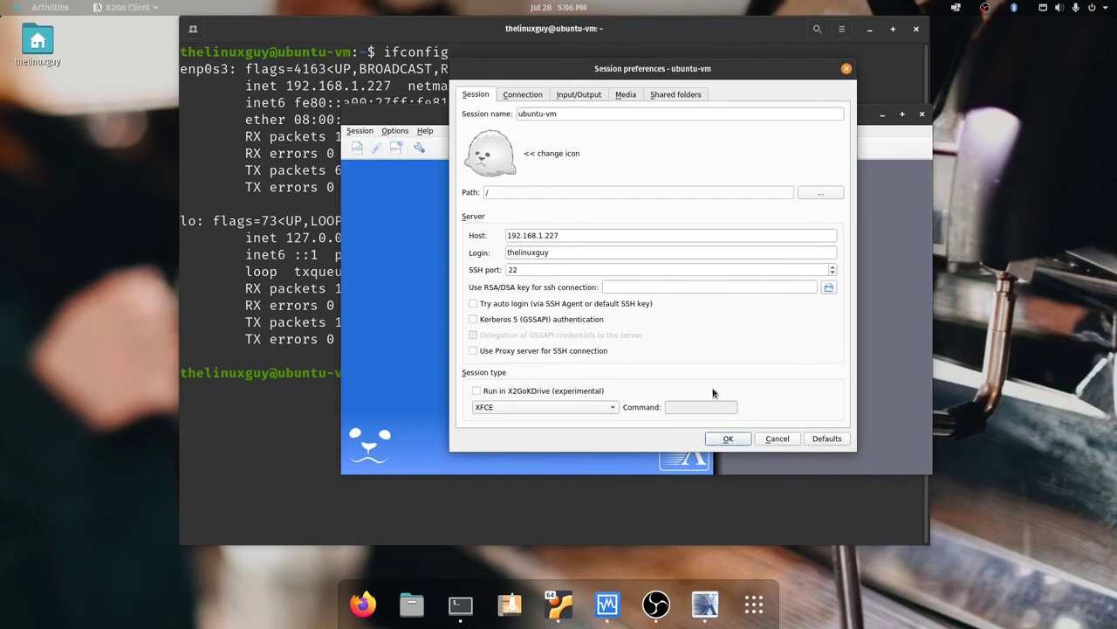
pyautogui.click(607, 412)
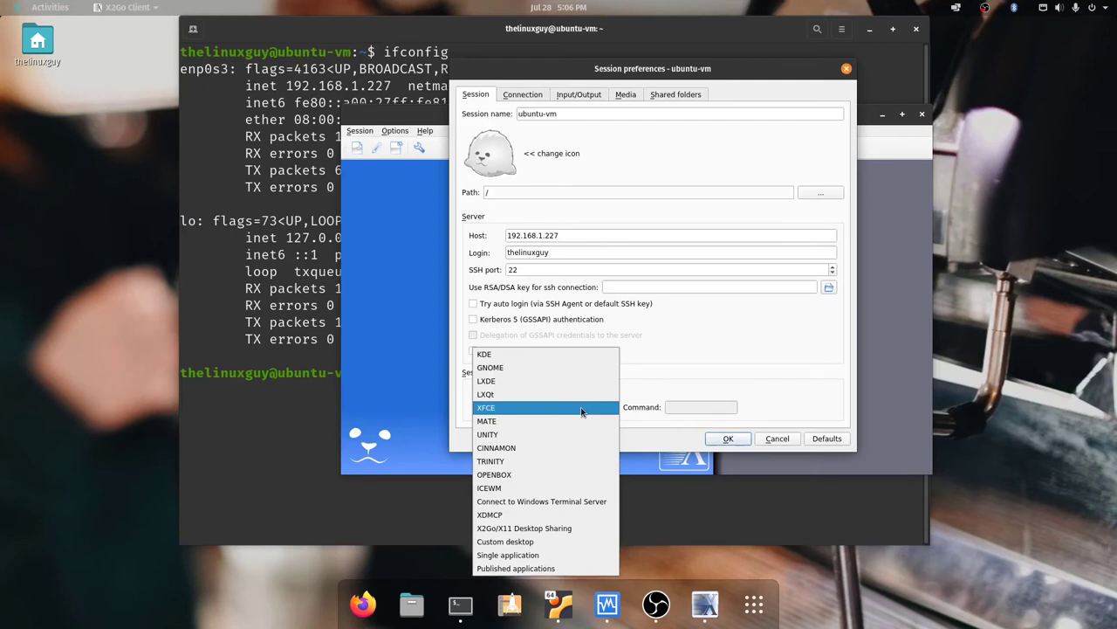
pyautogui.click(582, 411)
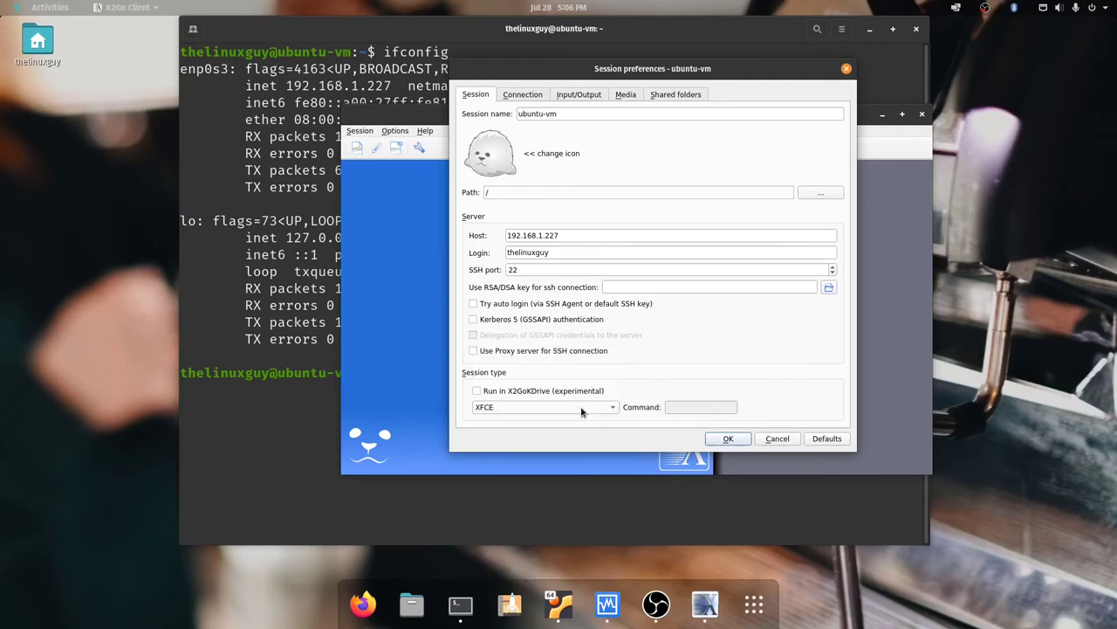
pyautogui.click(724, 438)
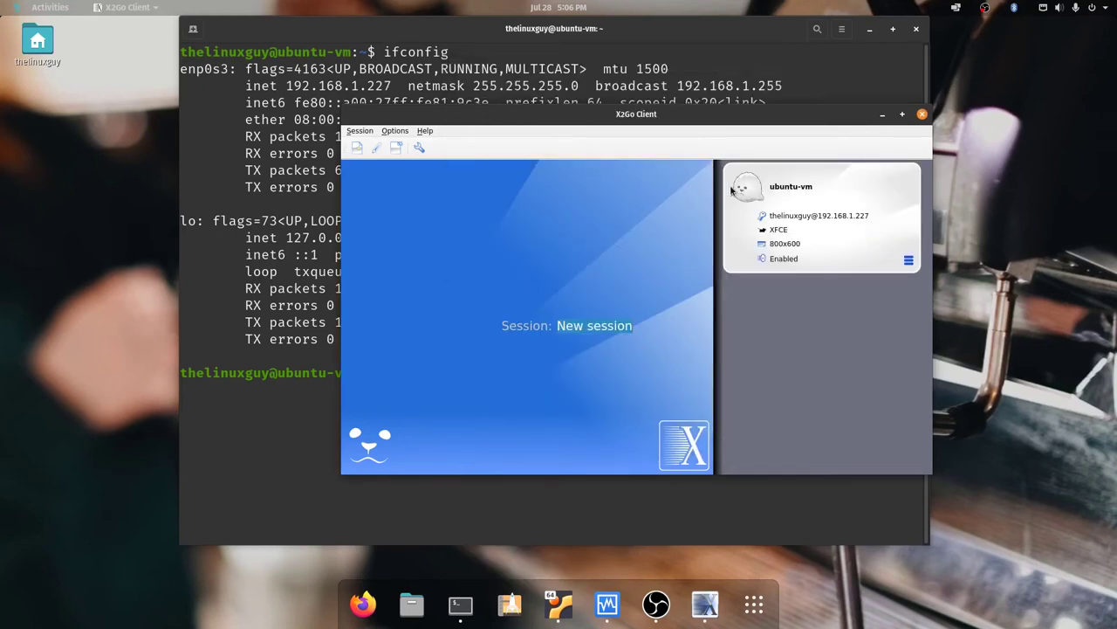
# Select the ubuntu-vm session by entering ub as its name, and log in with the account password.
pyautogui.click(605, 325)
pyautogui.hotkey('ctrl', 'a')
pyautogui.press('BackSpace')
pyautogui.write('ub')
pyautogui.press('Return')
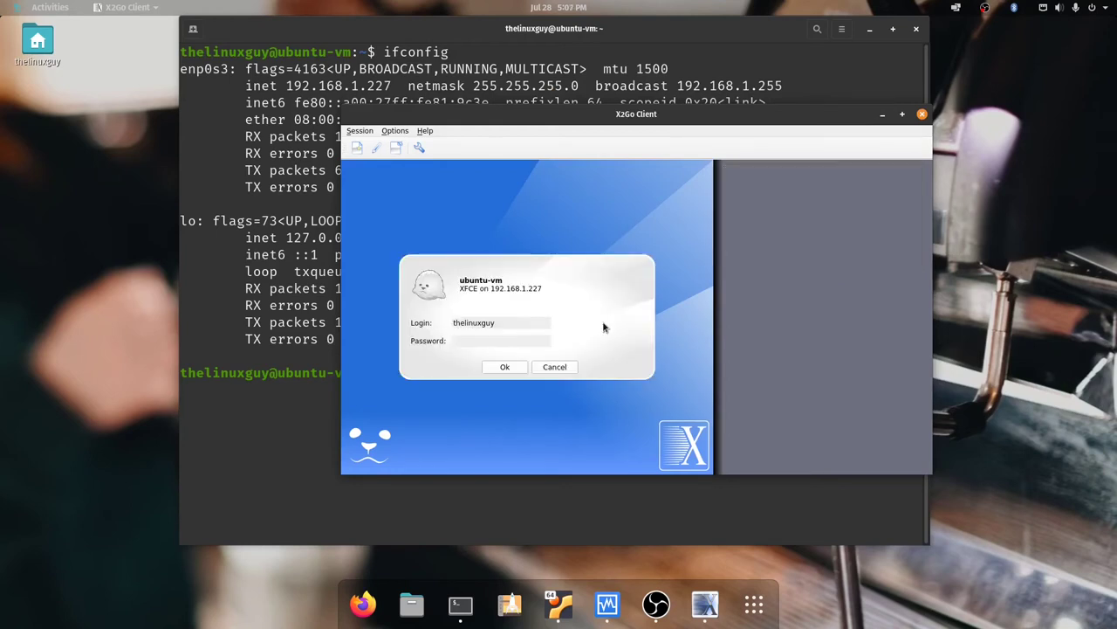
pyautogui.write('••••••')
pyautogui.press('Return')
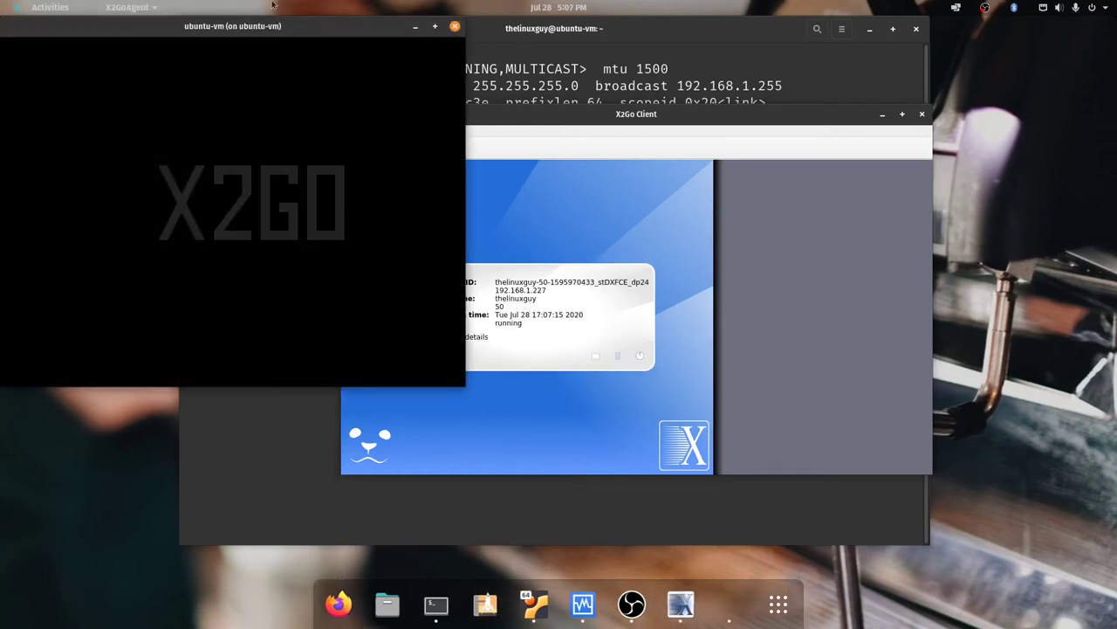
# Move the ubuntu-vm remote desktop window away from the screen corner and maximize it.
pyautogui.moveTo(274, 29); pyautogui.dragTo(515, 66)
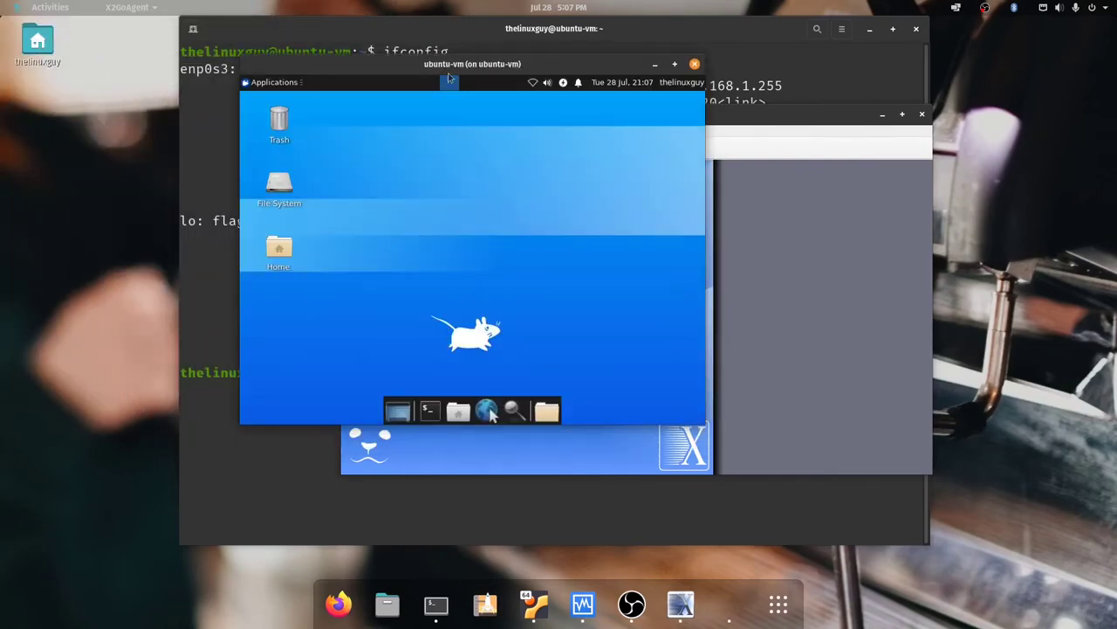
pyautogui.doubleClick(466, 63)
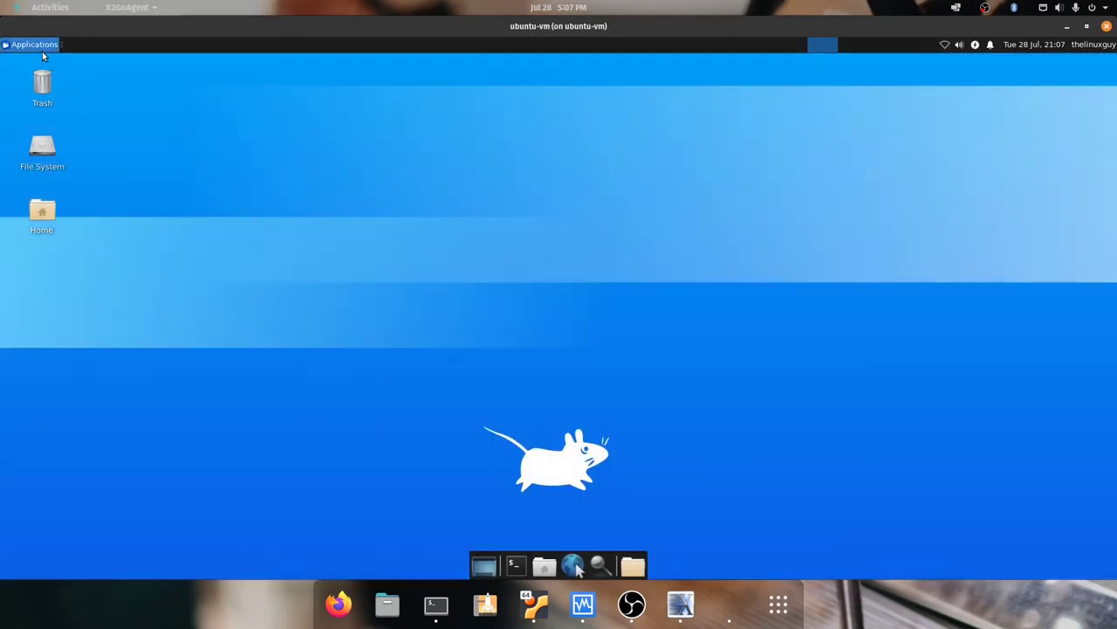
# Look through the remote XFCE desktop's list of applications and its Settings entries.
pyautogui.click(26, 43)
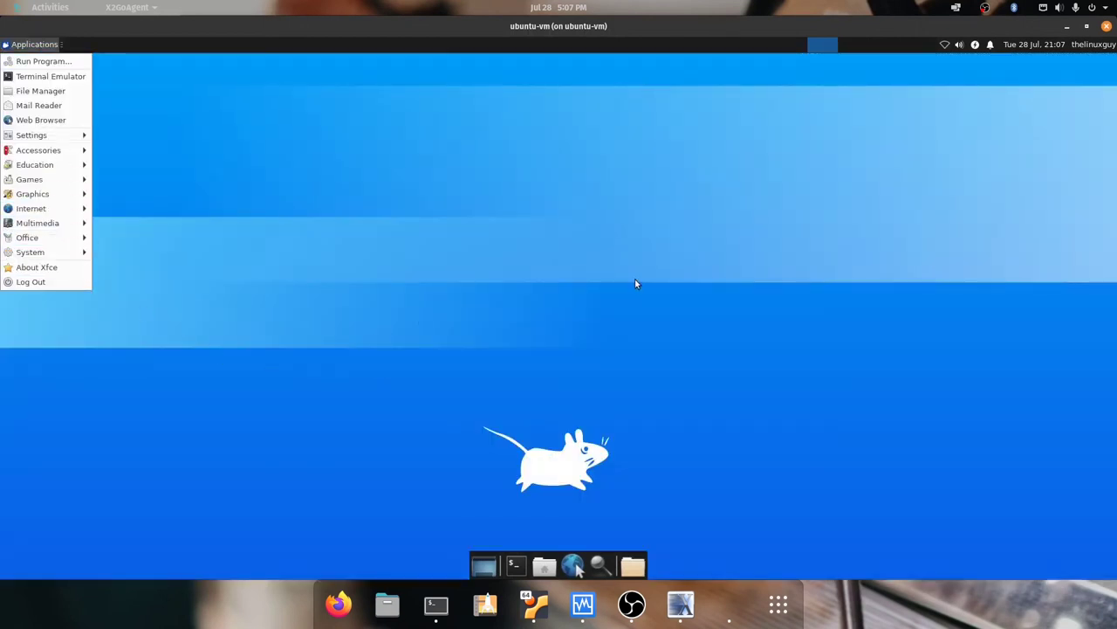
pyautogui.click(905, 98)
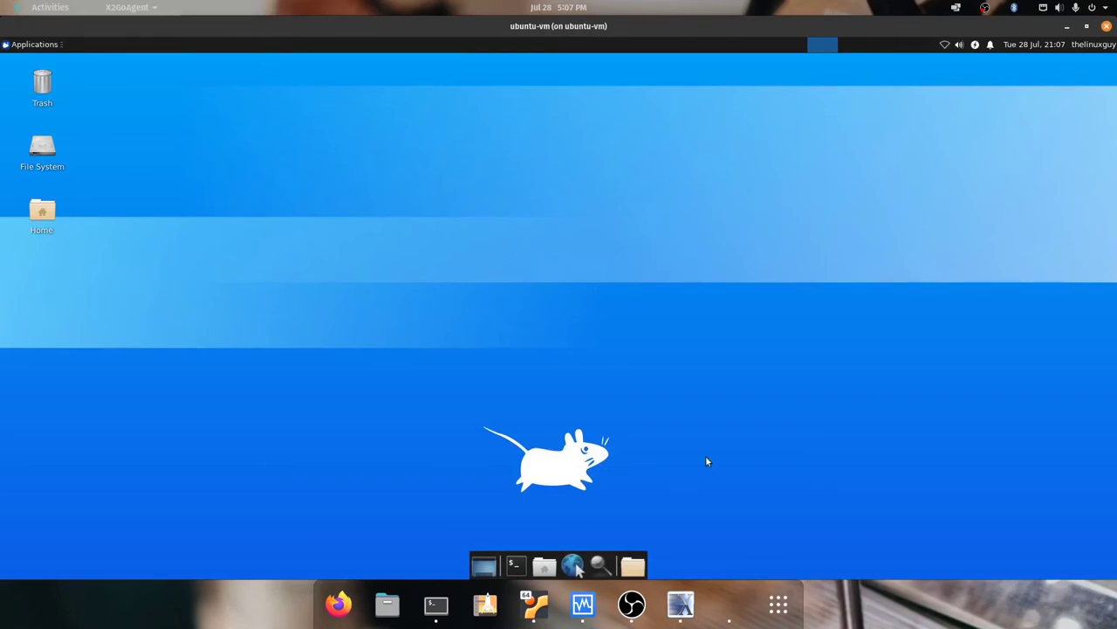
pyautogui.click(27, 44)
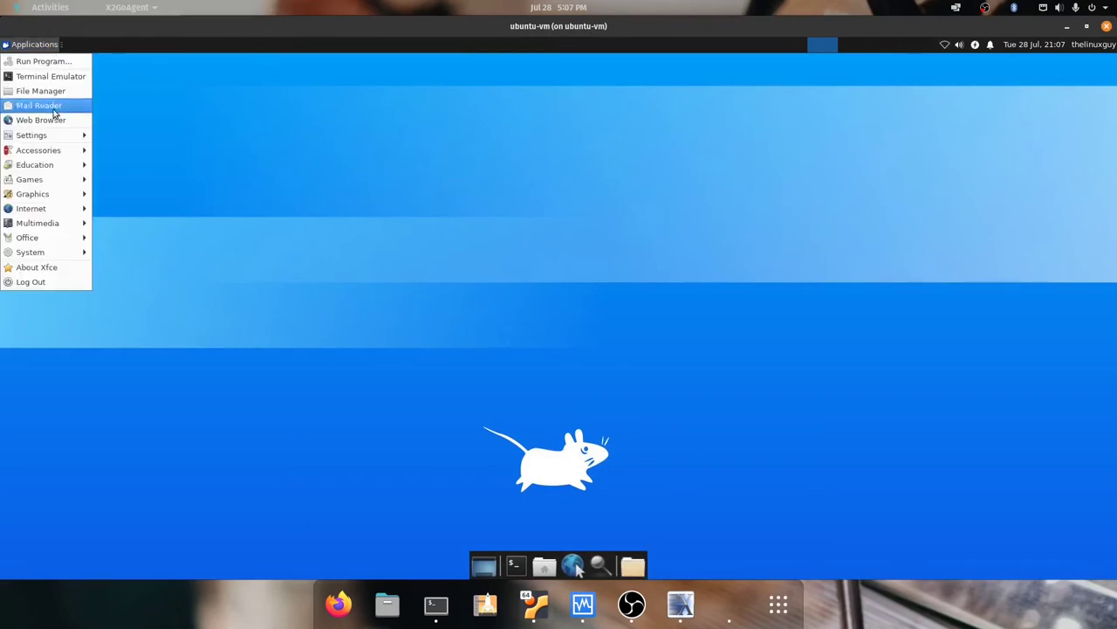
pyautogui.moveTo(62, 133)
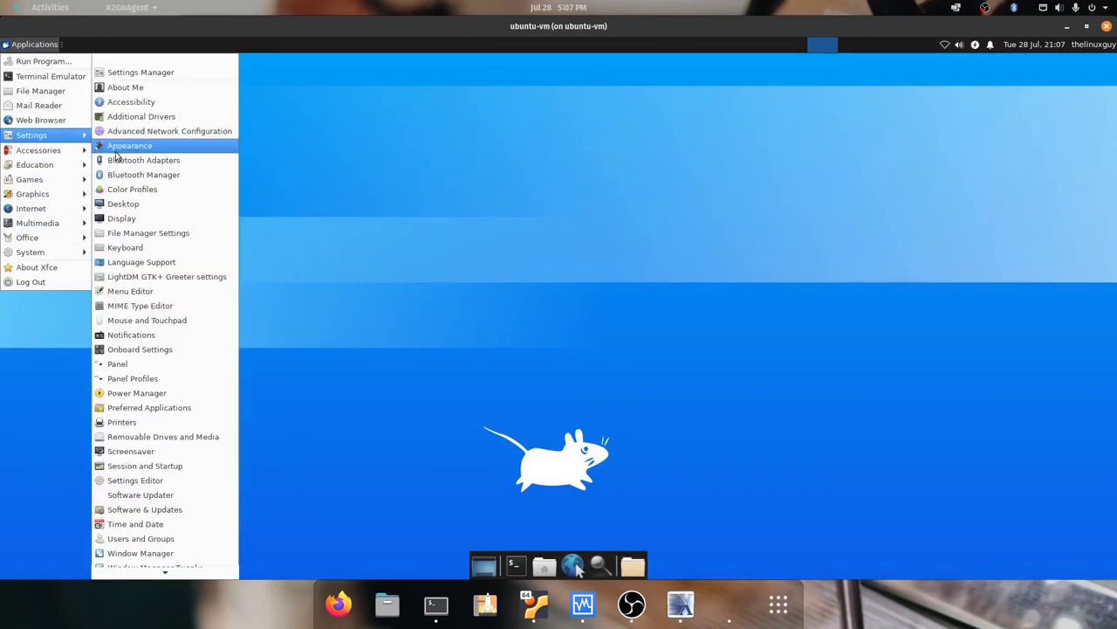
pyautogui.click(448, 328)
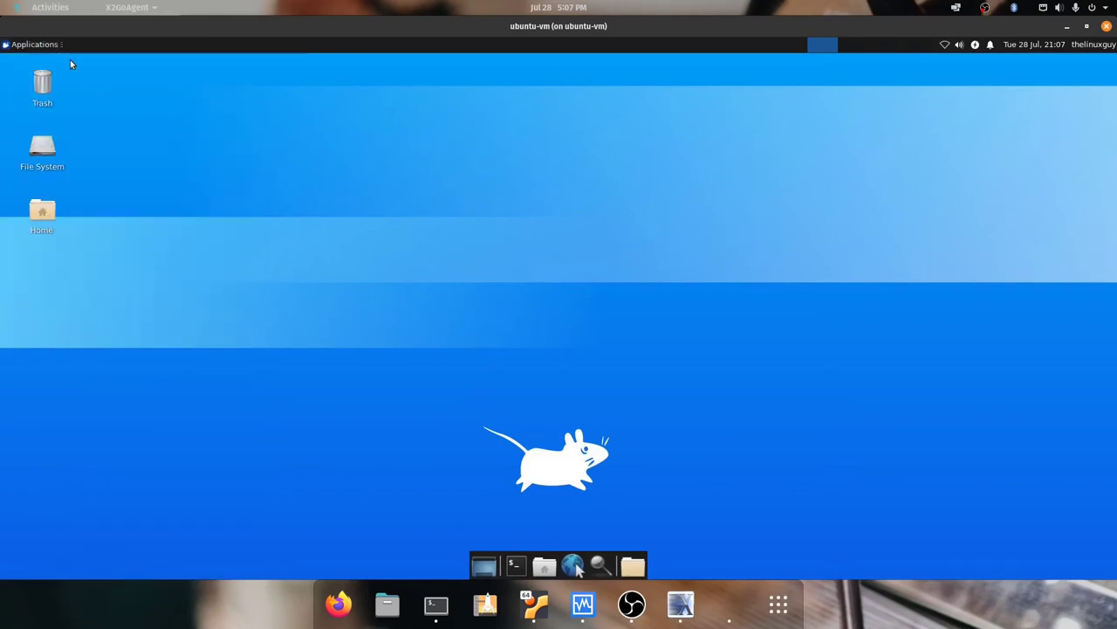
# Open a terminal on the remote XFCE desktop and move its window nearer the middle of the desktop.
pyautogui.click(513, 565)
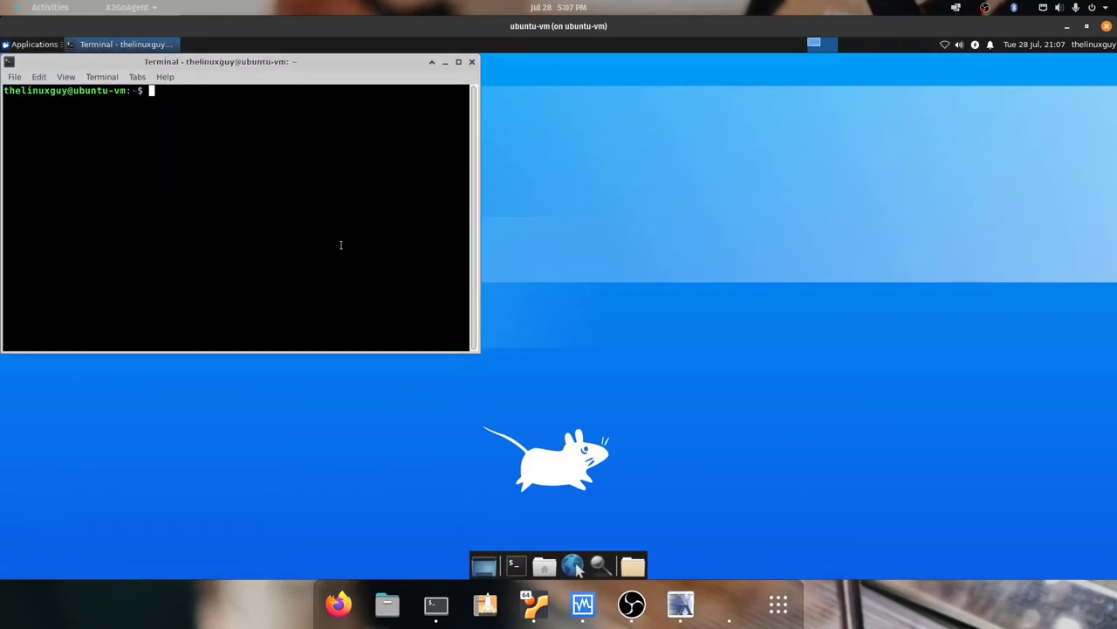
pyautogui.moveTo(152, 60); pyautogui.dragTo(301, 106)
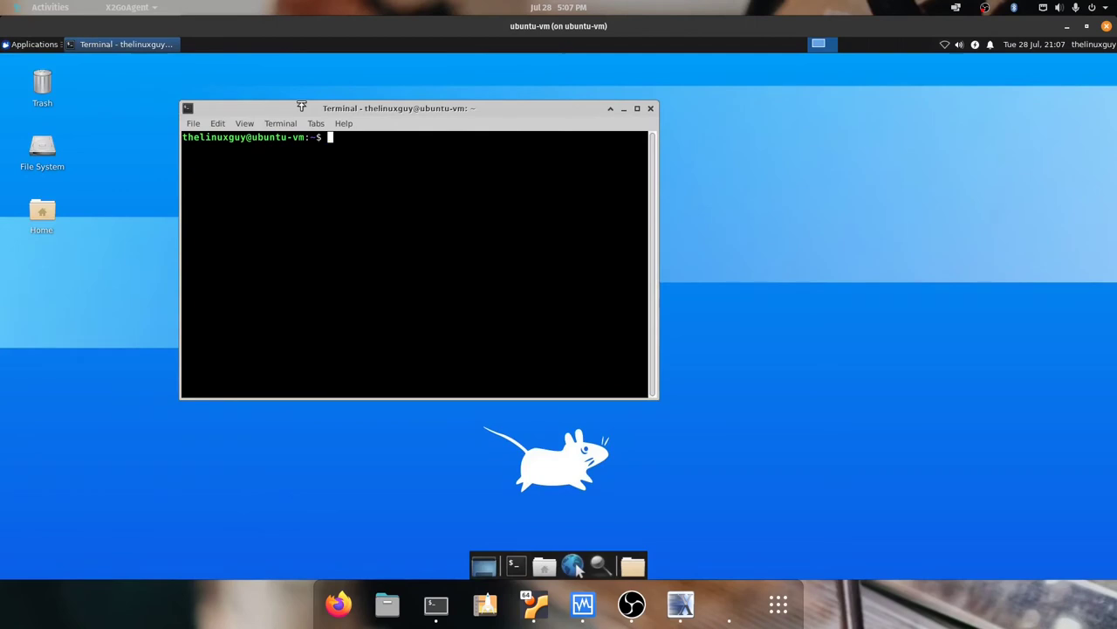
pyautogui.click(33, 44)
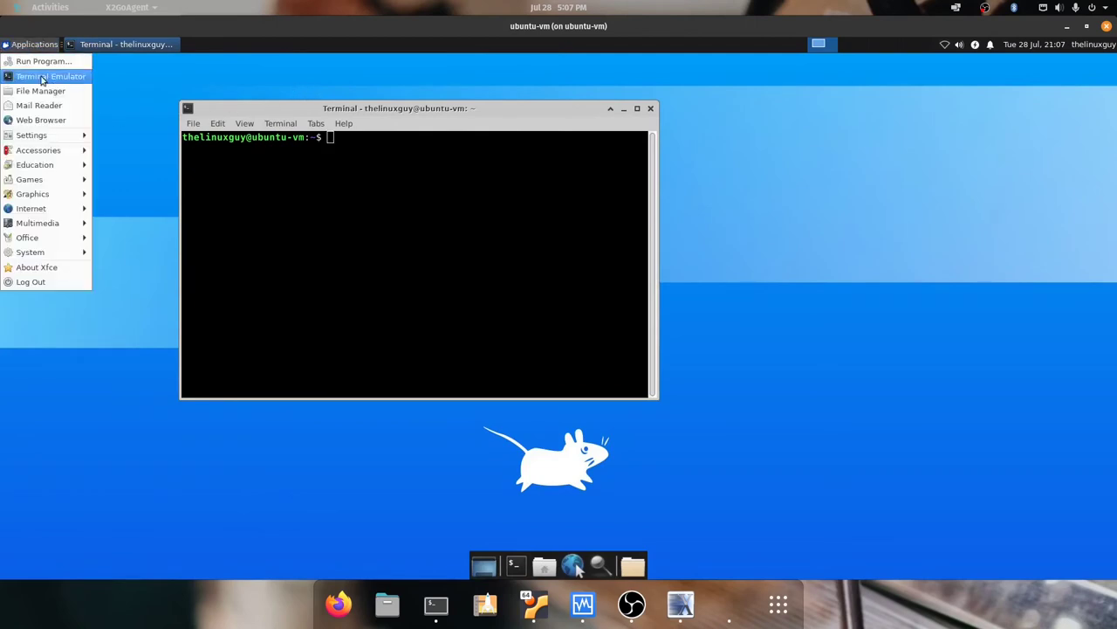
pyautogui.moveTo(54, 134)
pyautogui.click(367, 195)
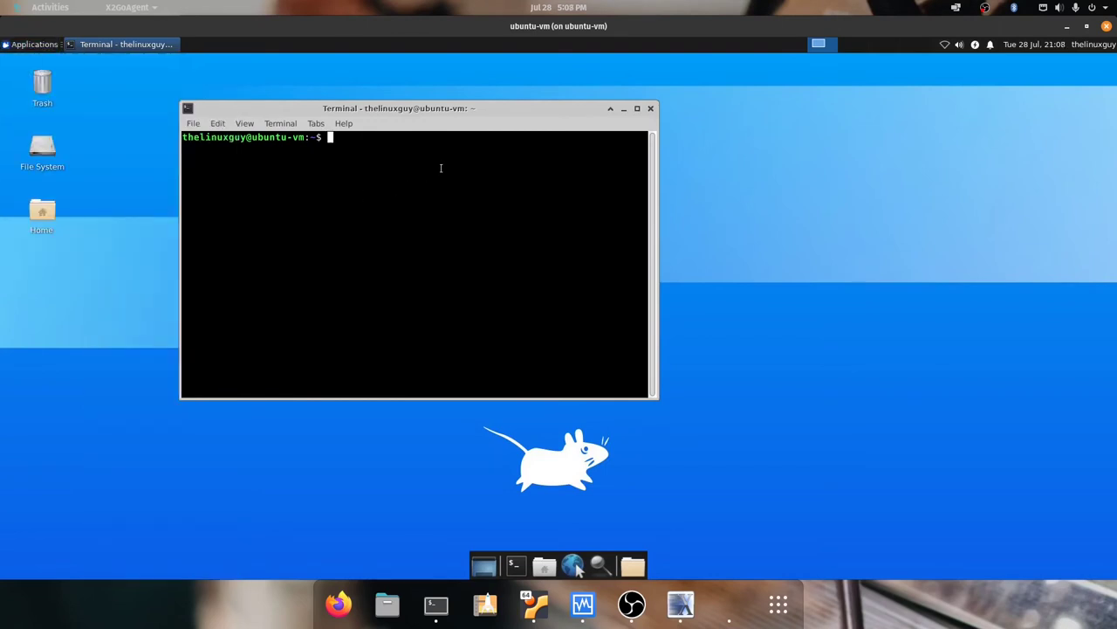
# Look over the remote XFCE desktop's Settings entries and close the terminal window.
pyautogui.click(31, 43)
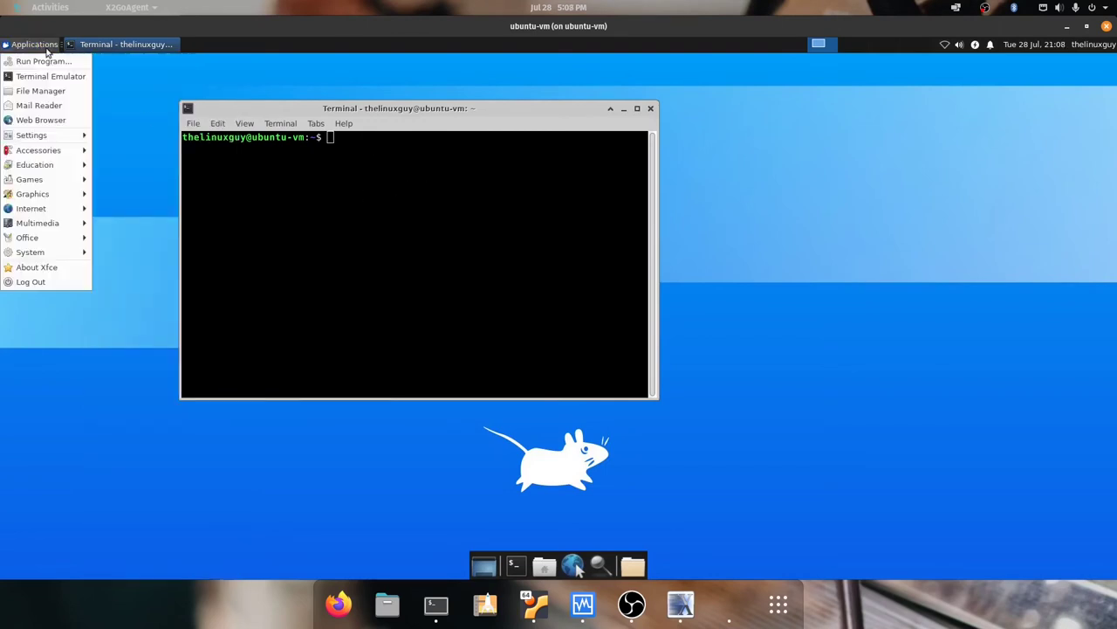
pyautogui.moveTo(52, 134)
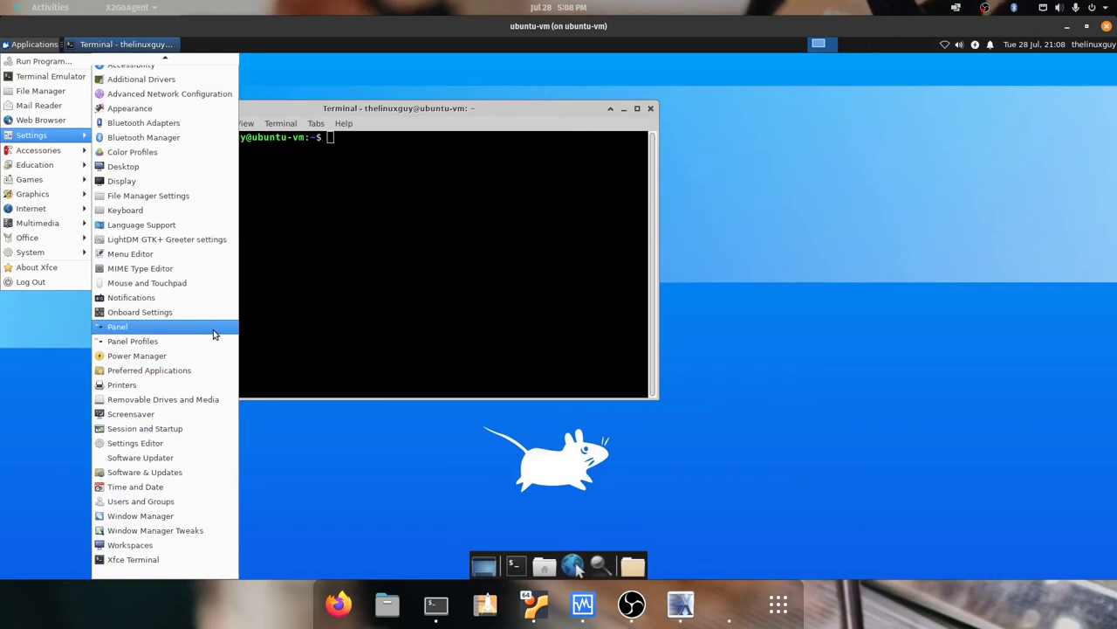
pyautogui.click(375, 157)
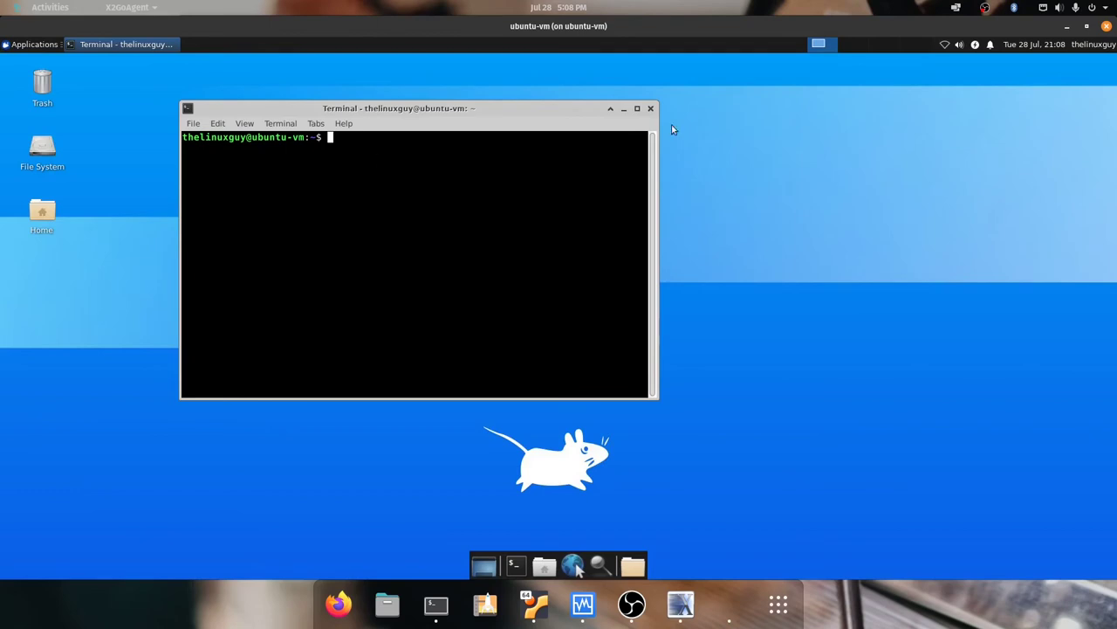
pyautogui.click(654, 108)
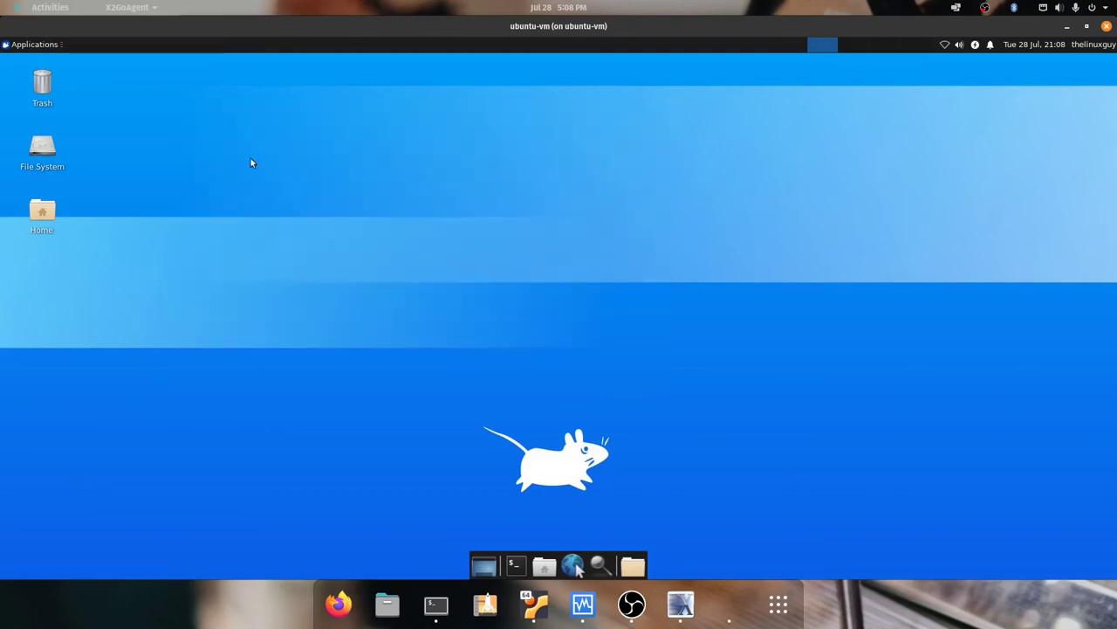
pyautogui.click(41, 44)
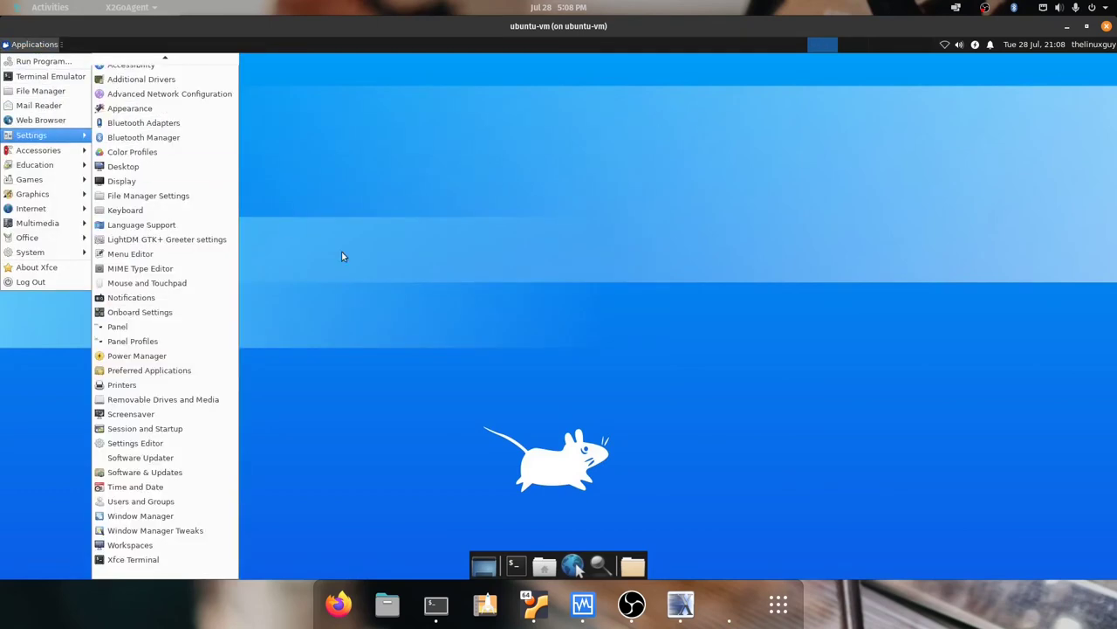
pyautogui.click(492, 337)
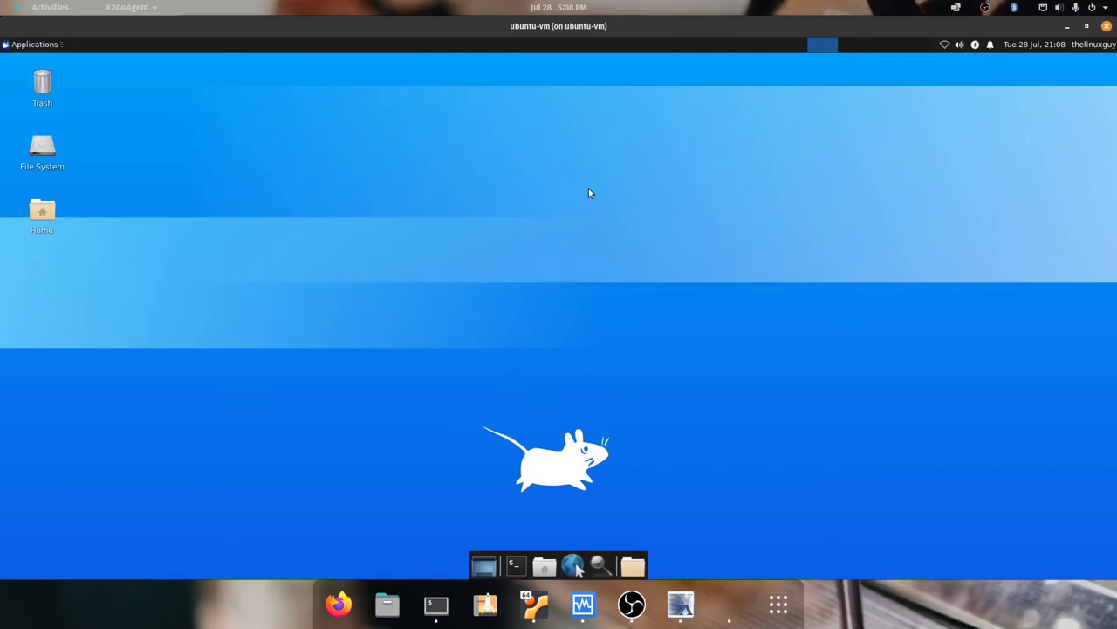
# Open the Home folder on the remote desktop, then enlarge its file manager window and move it toward the upper left.
pyautogui.doubleClick(41, 215)
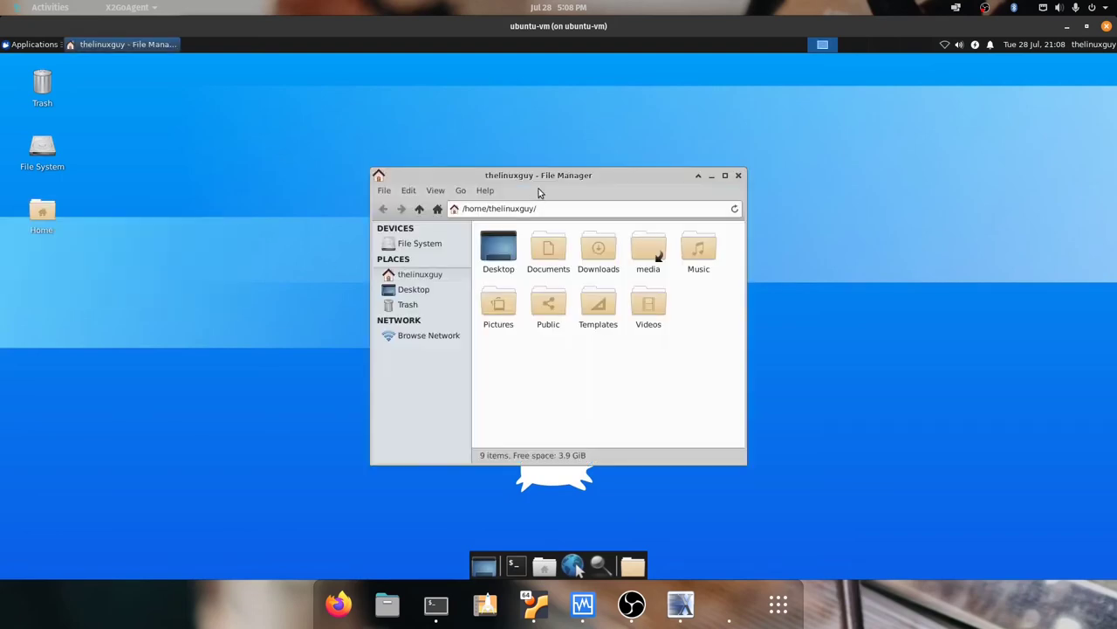
pyautogui.moveTo(543, 173); pyautogui.dragTo(453, 110)
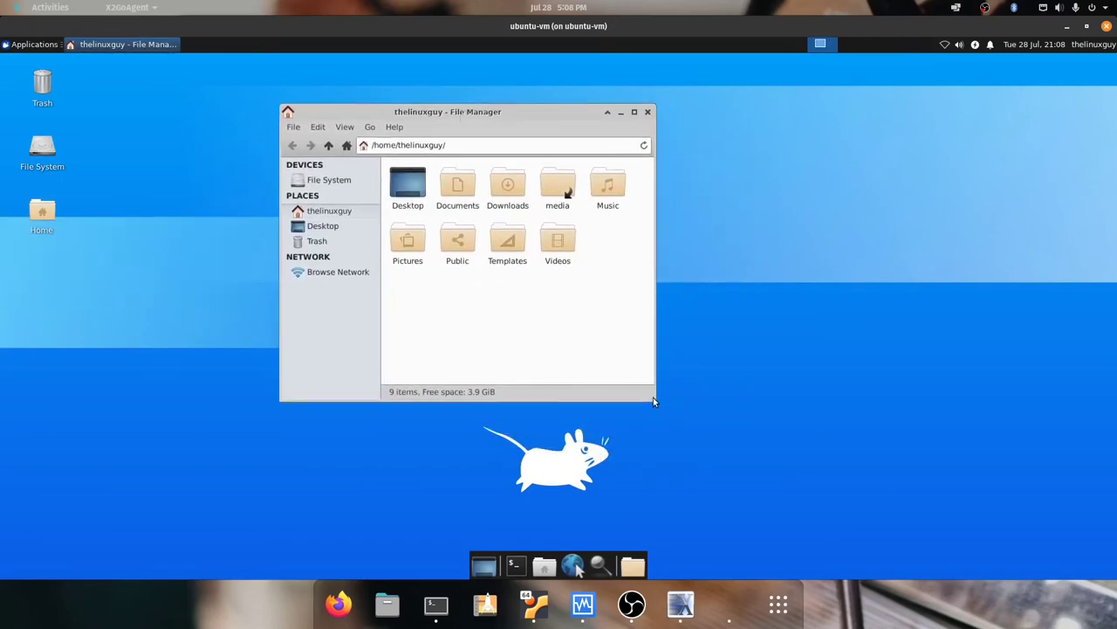
pyautogui.moveTo(653, 398); pyautogui.dragTo(811, 495)
pyautogui.moveTo(550, 113); pyautogui.dragTo(472, 92)
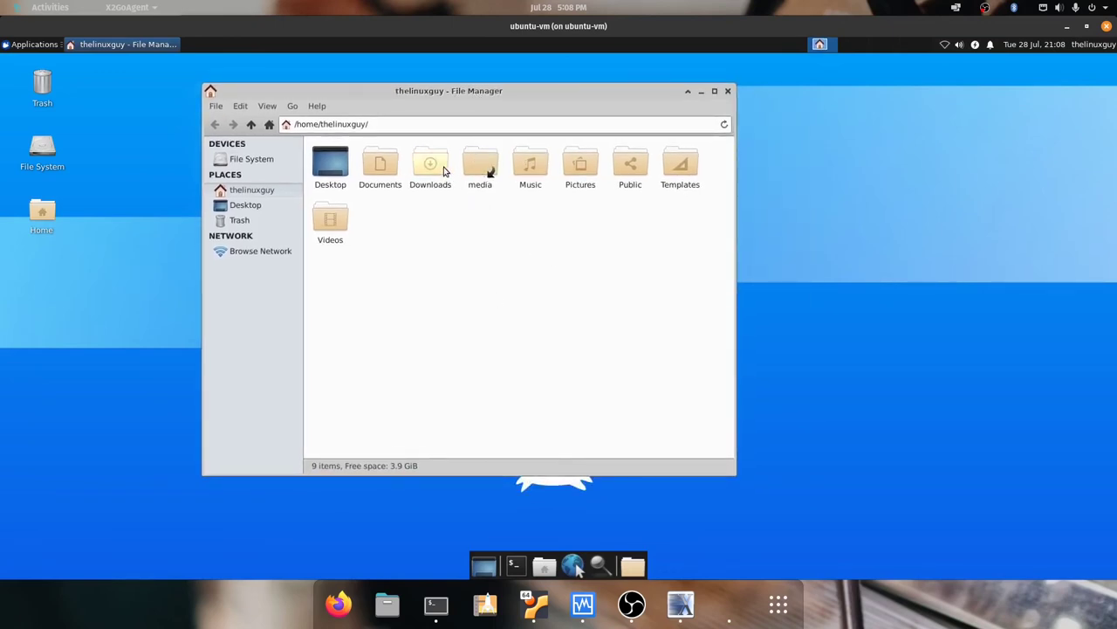
# Examine the Documents folder's general properties, emblems and permissions, leaving everything as it is.
pyautogui.click(389, 168)
pyautogui.rightClick(392, 166)
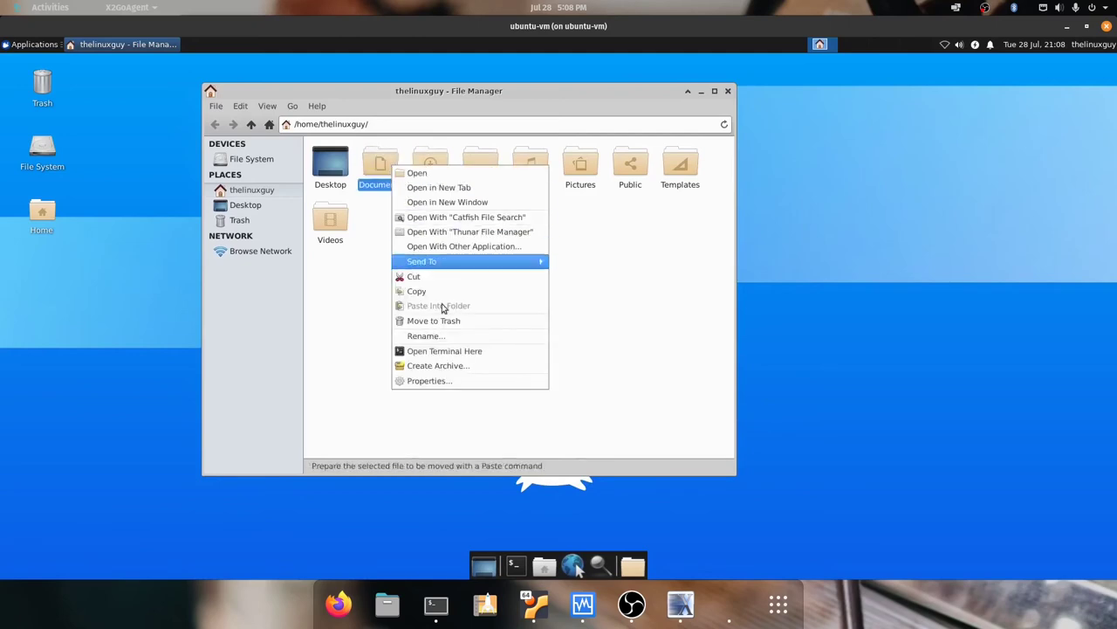
pyautogui.click(434, 381)
pyautogui.click(403, 155)
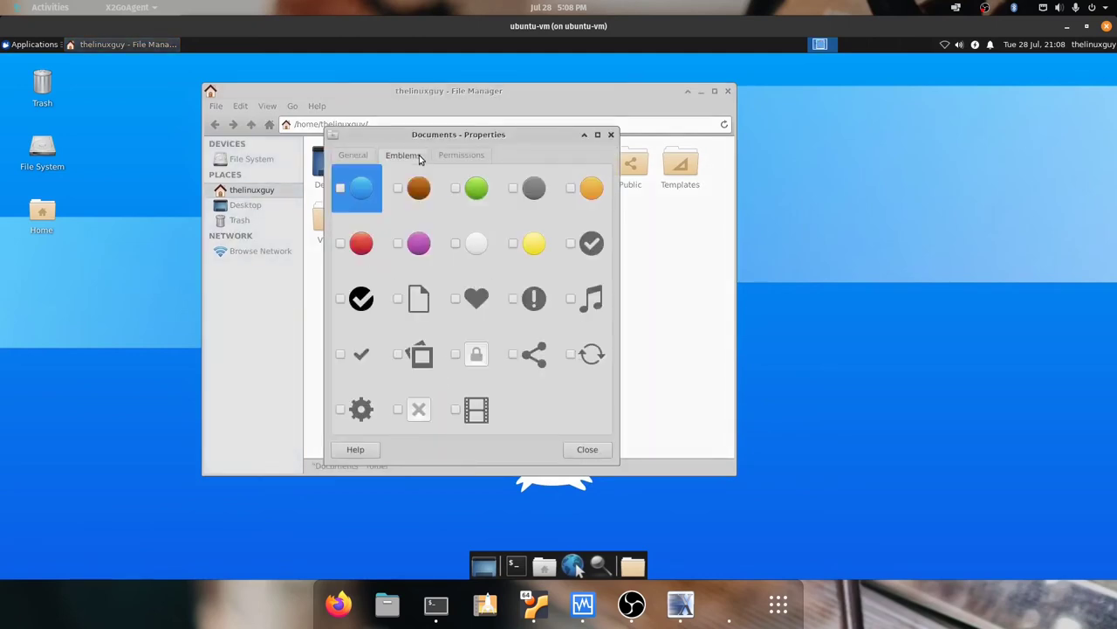
pyautogui.click(463, 155)
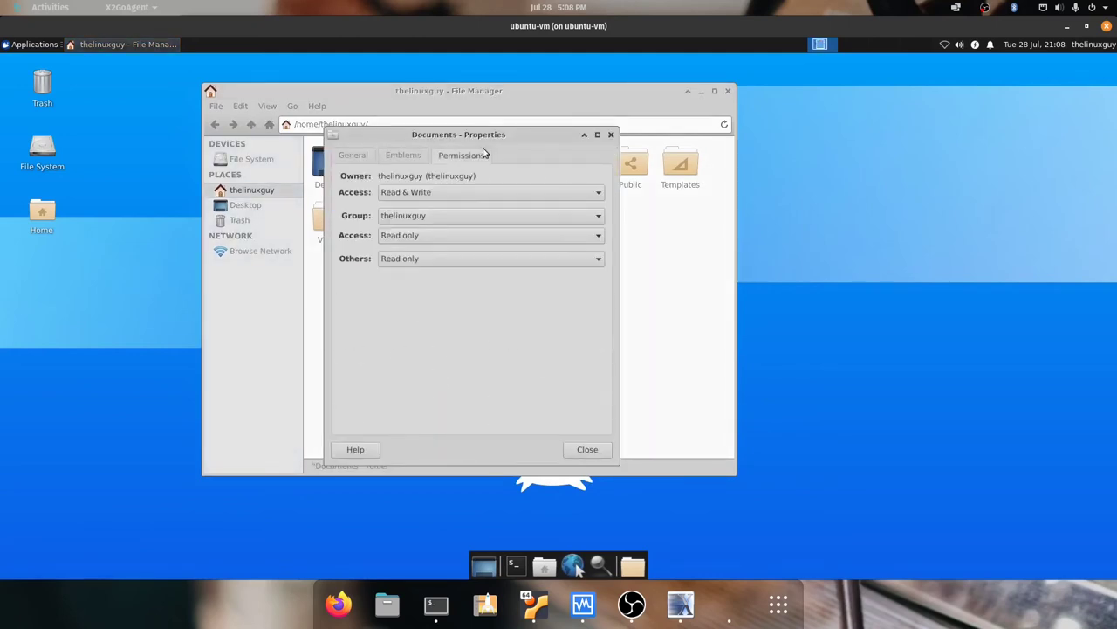
pyautogui.click(402, 157)
pyautogui.click(354, 154)
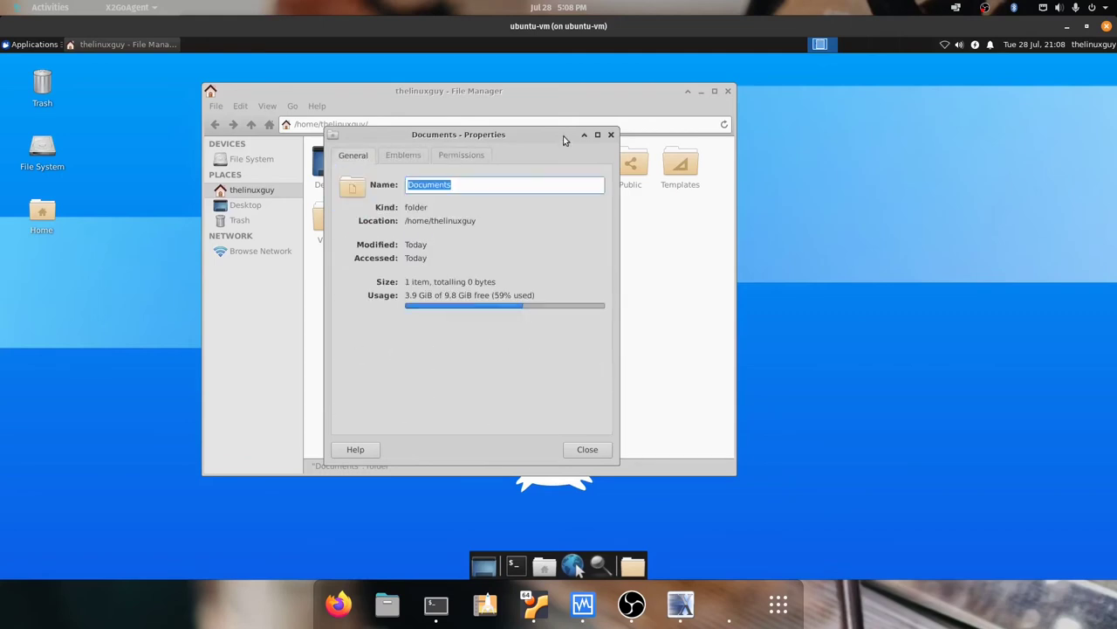
pyautogui.click(611, 134)
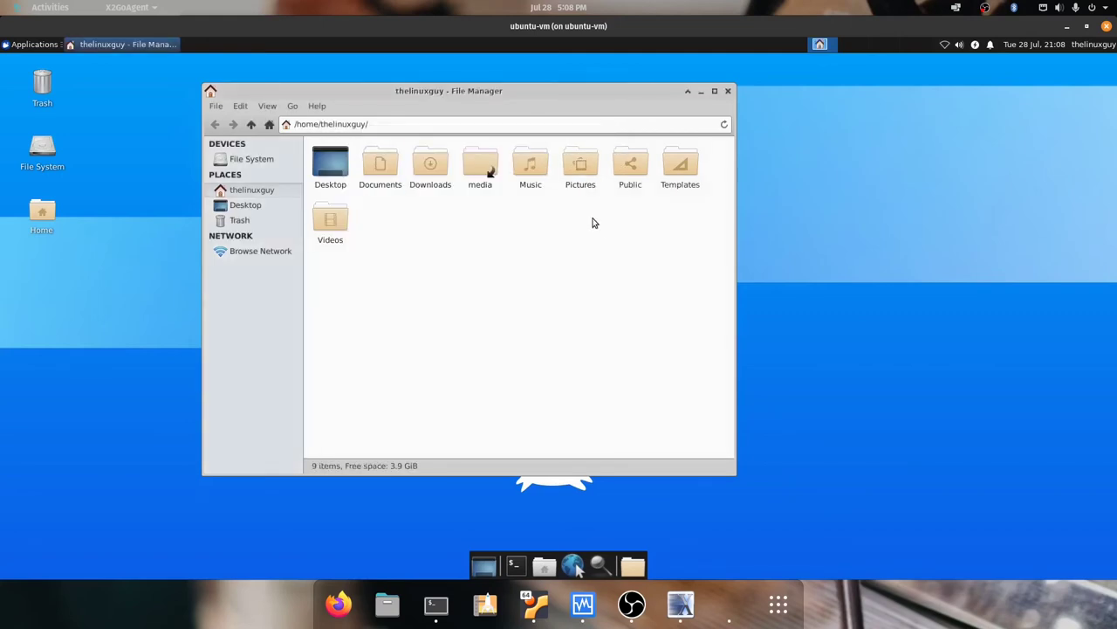
# Move the file manager window around the remote desktop and close it.
pyautogui.moveTo(549, 99); pyautogui.dragTo(606, 96)
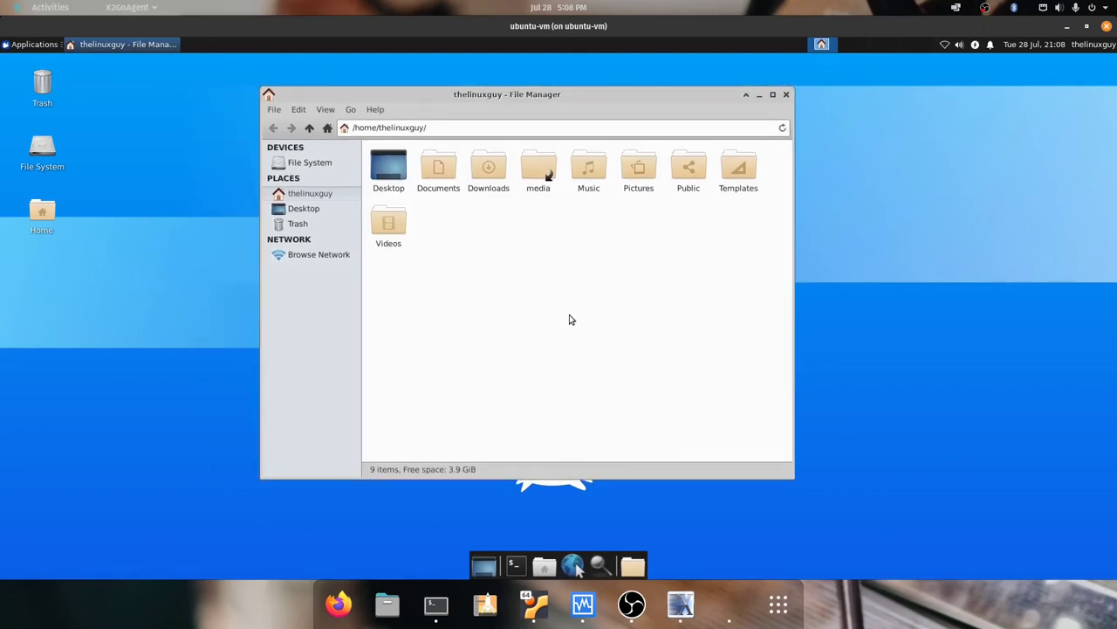
pyautogui.moveTo(553, 100); pyautogui.dragTo(541, 105)
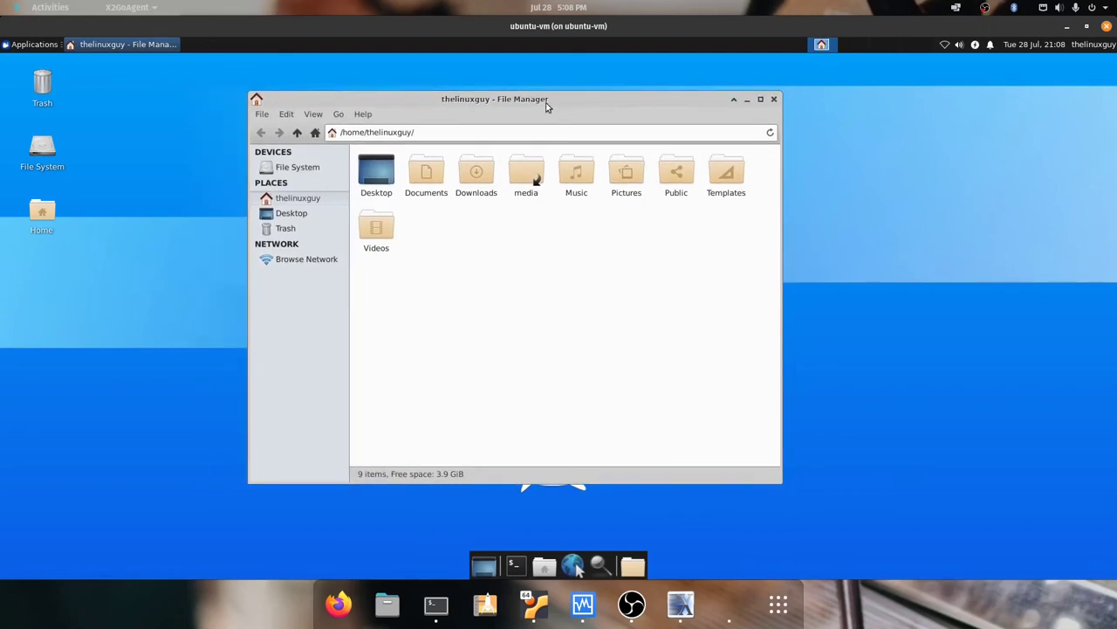
pyautogui.click(774, 101)
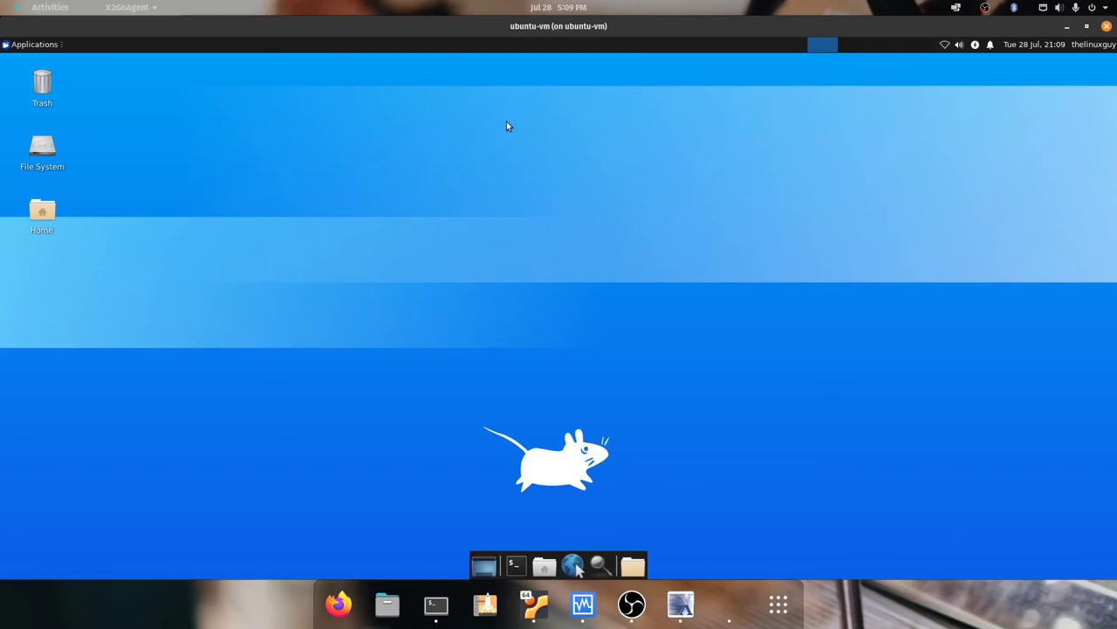
# Launch Firefox on the remote desktop, close its Privacy Notice page, and quit the browser.
pyautogui.click(33, 43)
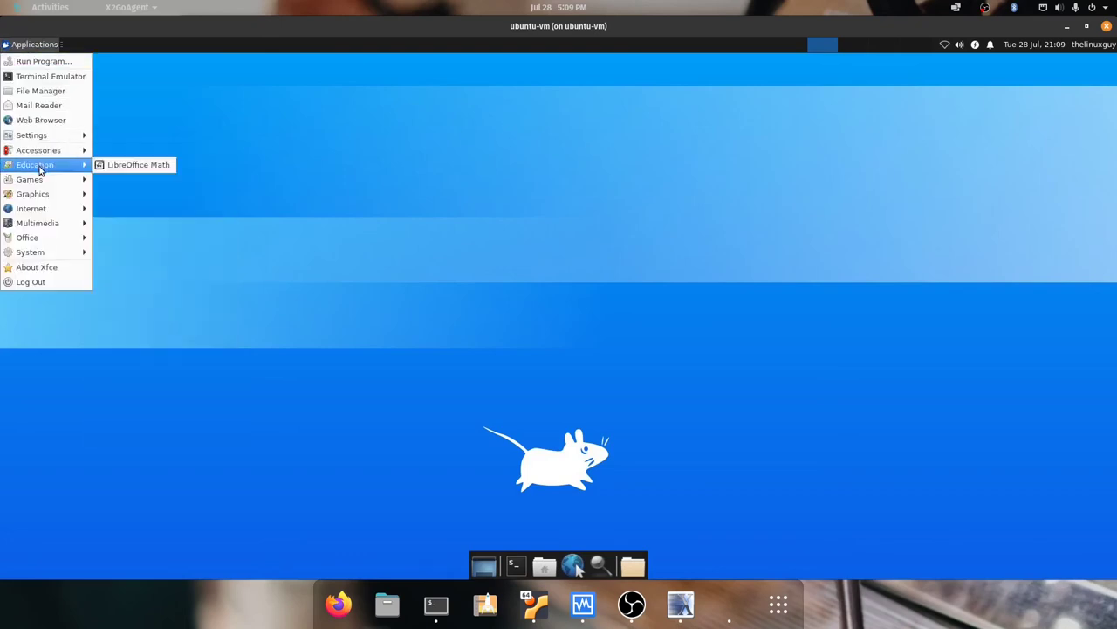
pyautogui.moveTo(46, 208)
pyautogui.click(138, 208)
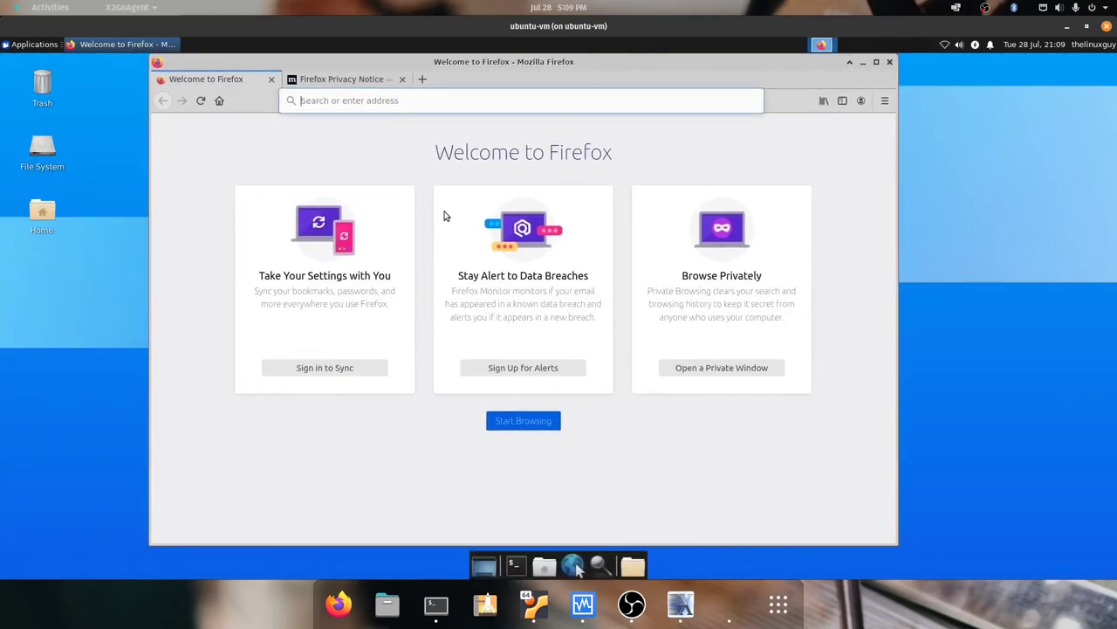
pyautogui.click(339, 79)
pyautogui.click(402, 80)
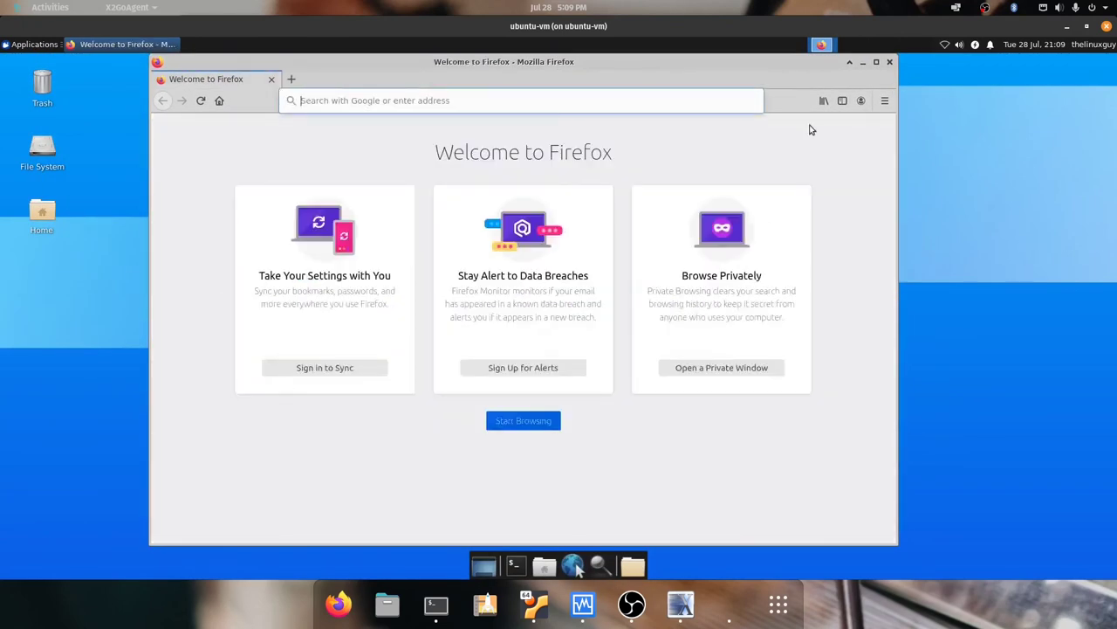
pyautogui.click(890, 61)
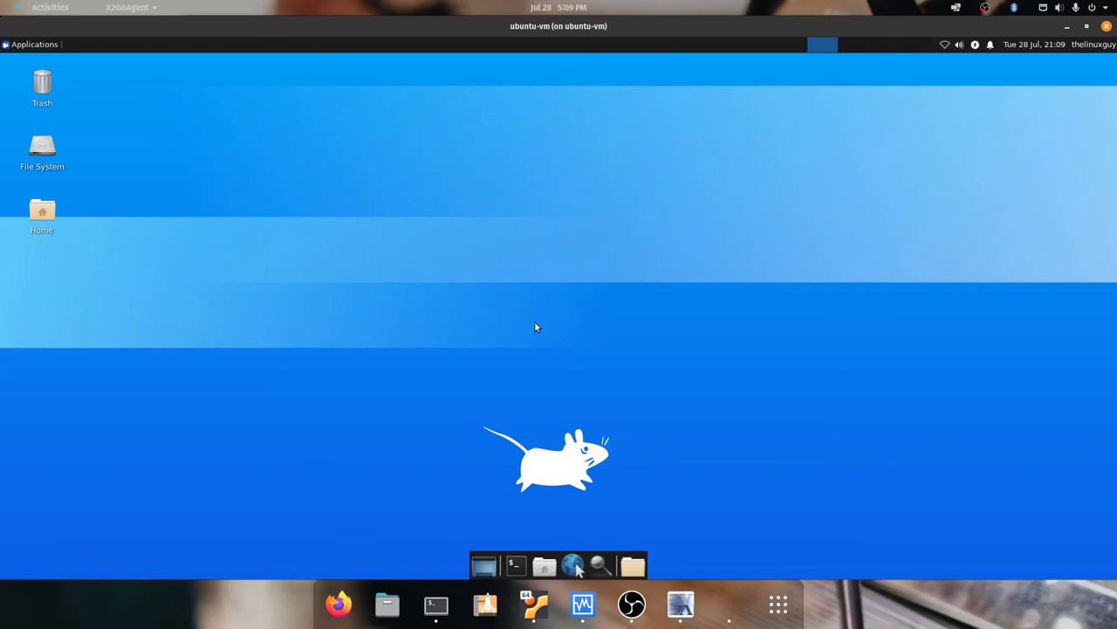
# Log out of the remote XFCE session and dismiss the ubuntu-vm login form in X2Go Client.
pyautogui.click(1094, 44)
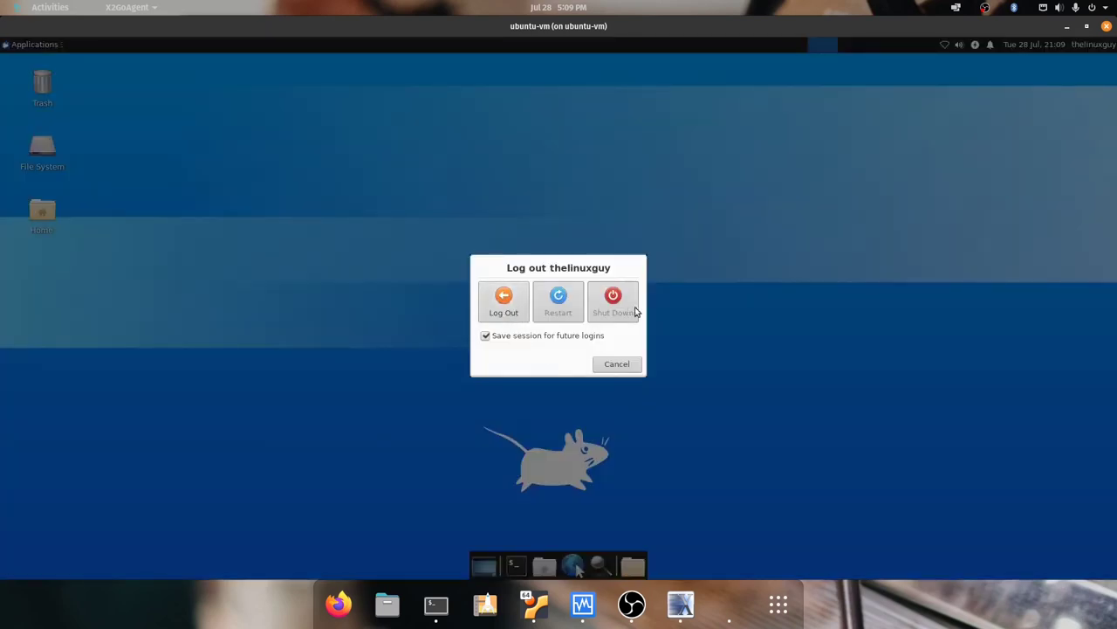
pyautogui.click(520, 313)
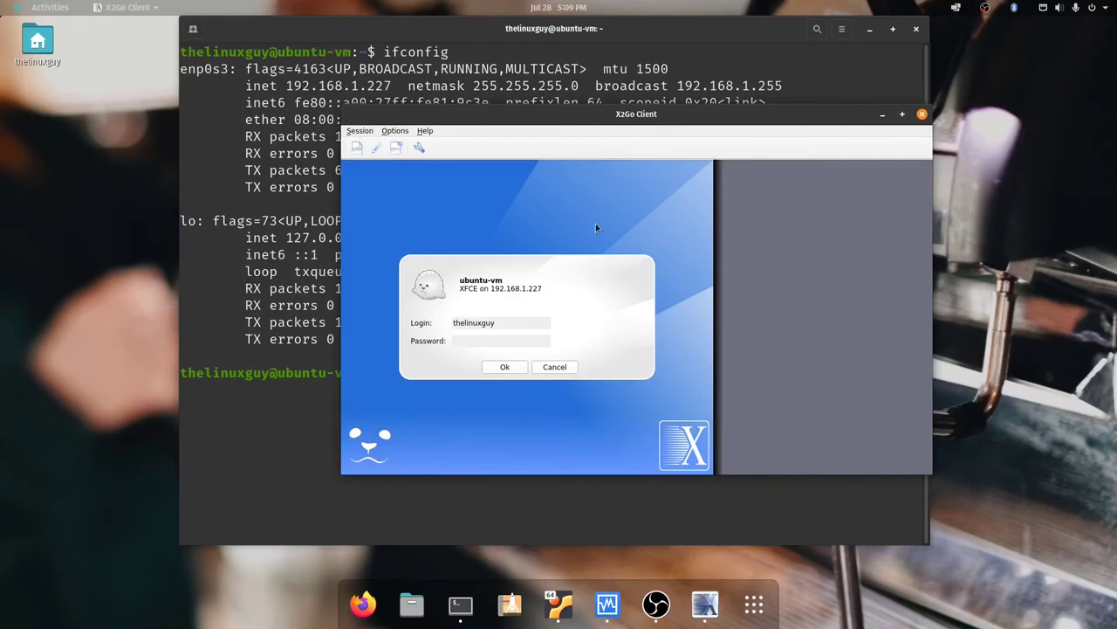
pyautogui.click(563, 366)
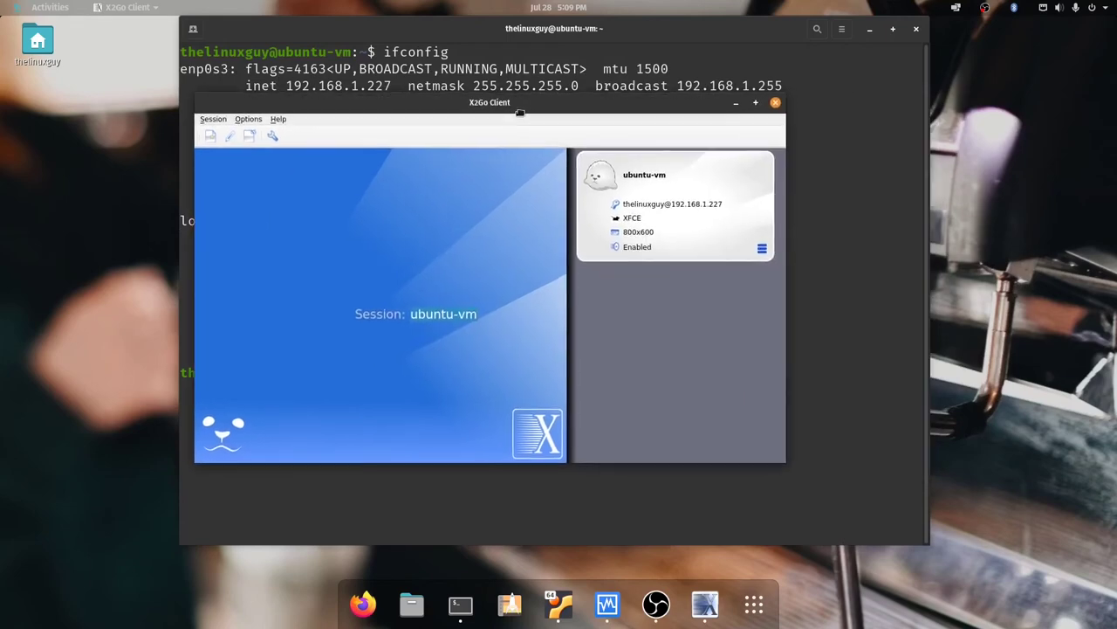
# View the ubuntu-vm session preferences and the picture chooser for its icon, and leave both without saving.
pyautogui.click(599, 173)
pyautogui.click(407, 355)
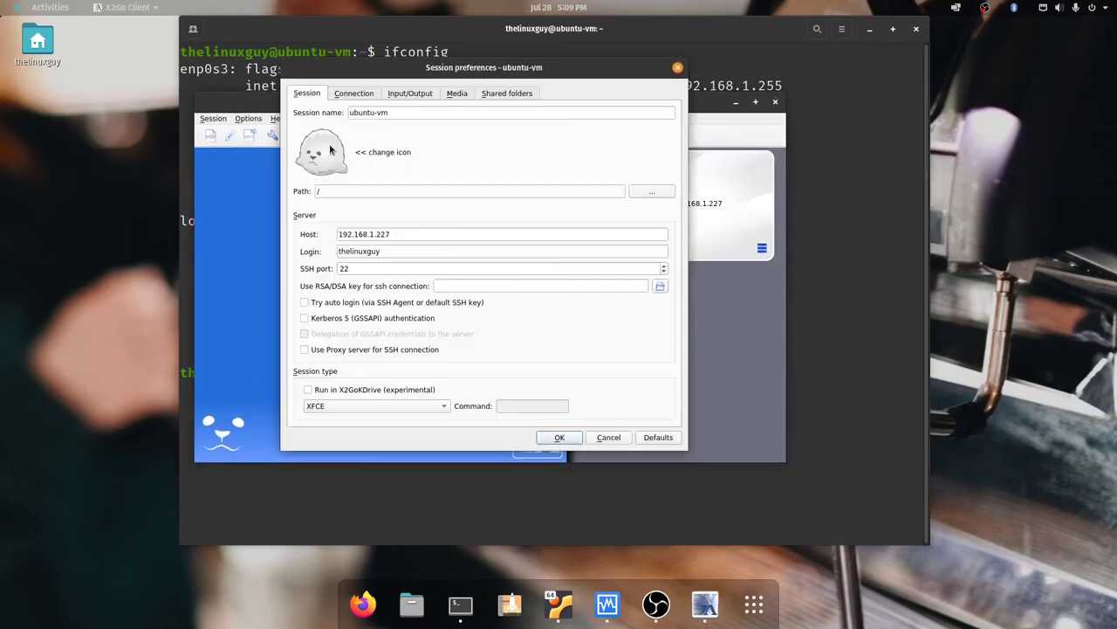
pyautogui.click(342, 171)
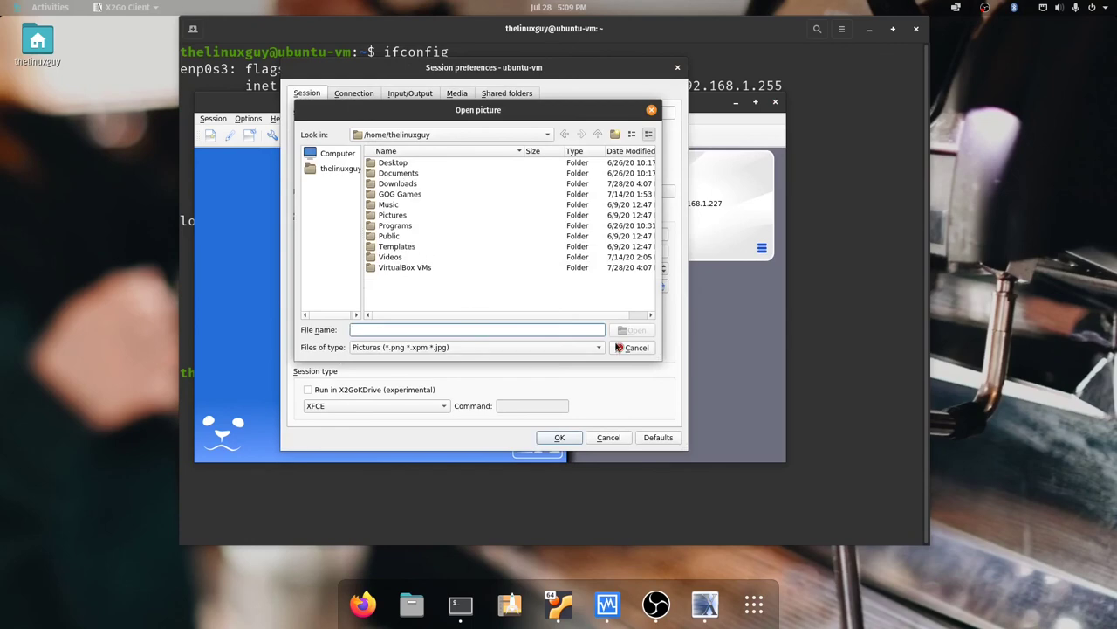
pyautogui.click(620, 349)
pyautogui.moveTo(365, 71); pyautogui.dragTo(520, 119)
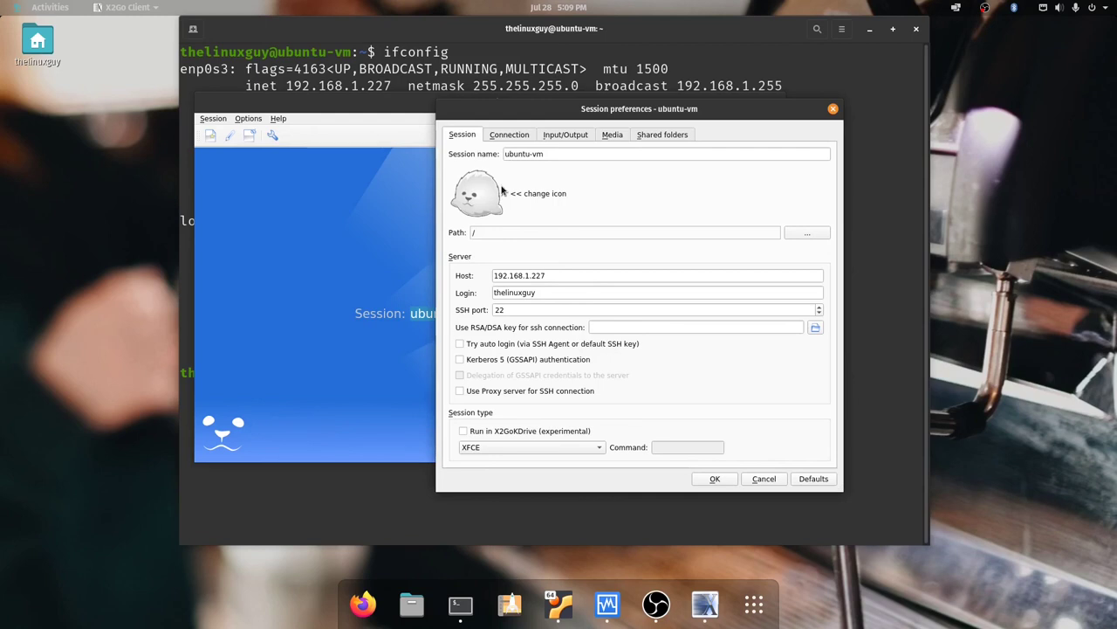
pyautogui.click(771, 479)
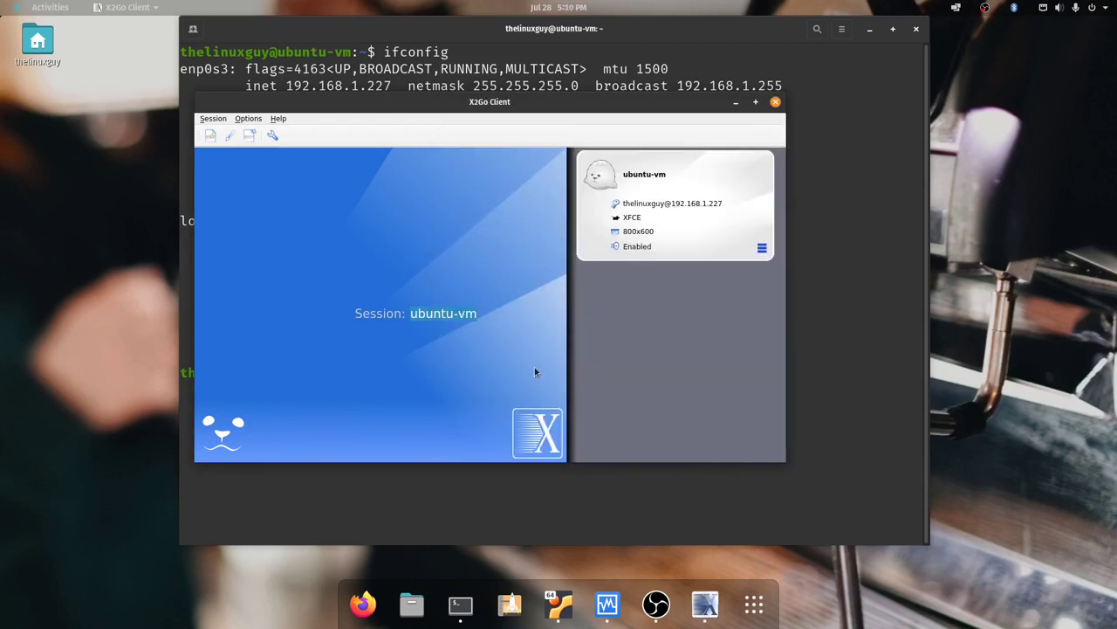
# Hide all open windows to show the local desktop.
pyautogui.press('super+d')
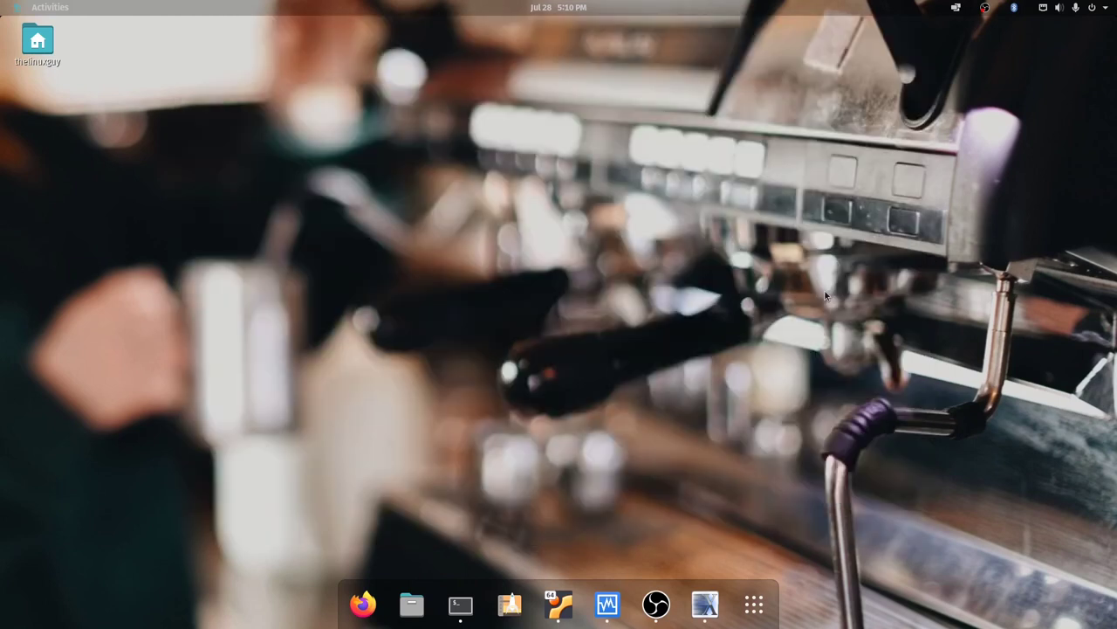